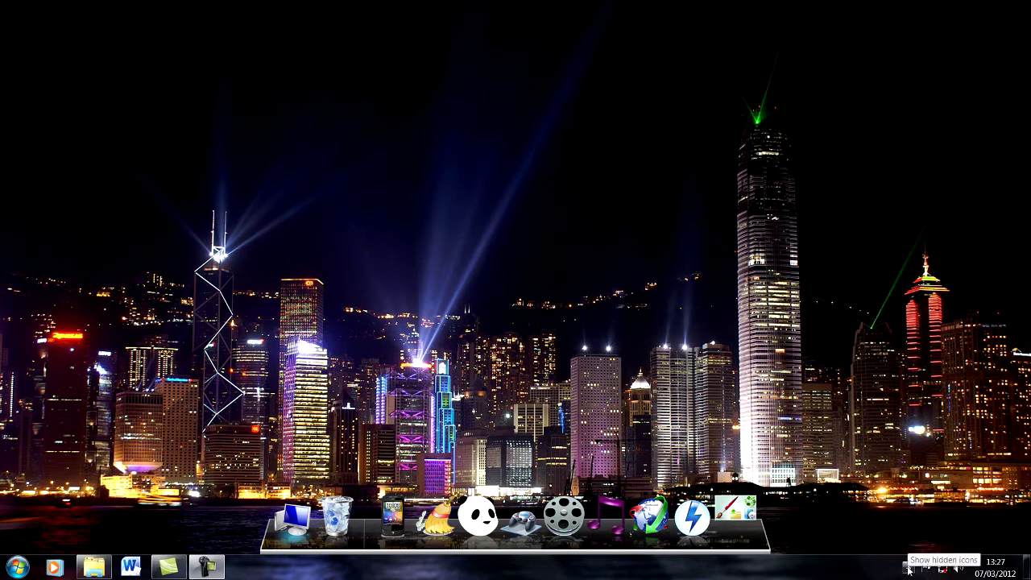
Step: Check the hidden tray icons, then bring up the Sony Vegas Pro 11. 64Bit Explorer window
click(909, 568)
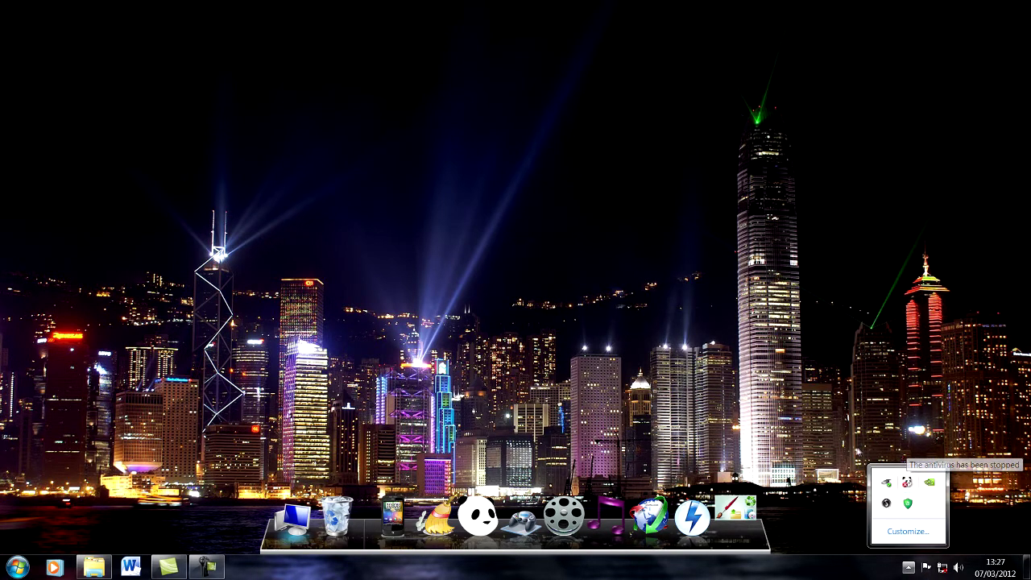
click(855, 453)
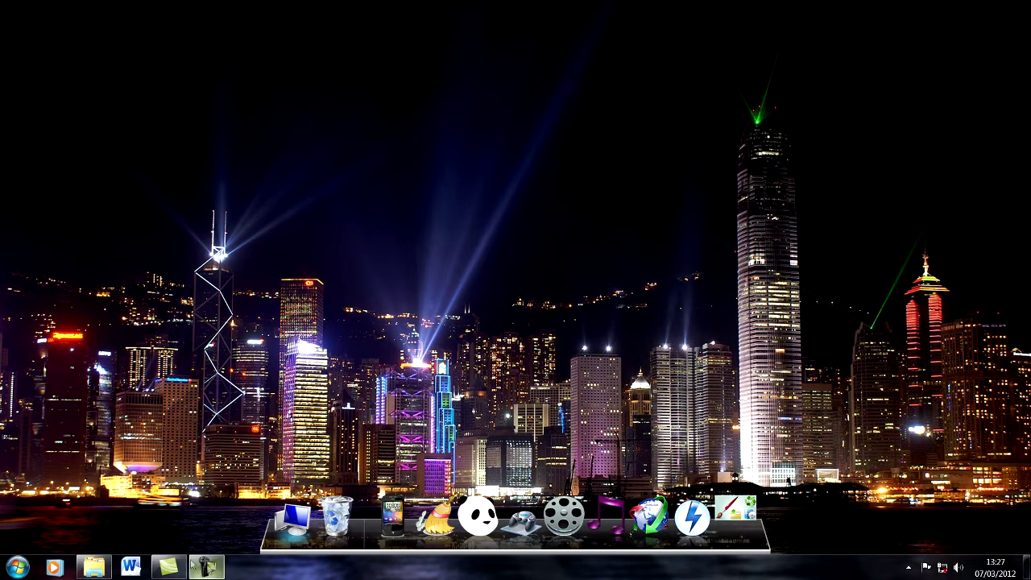
click(94, 568)
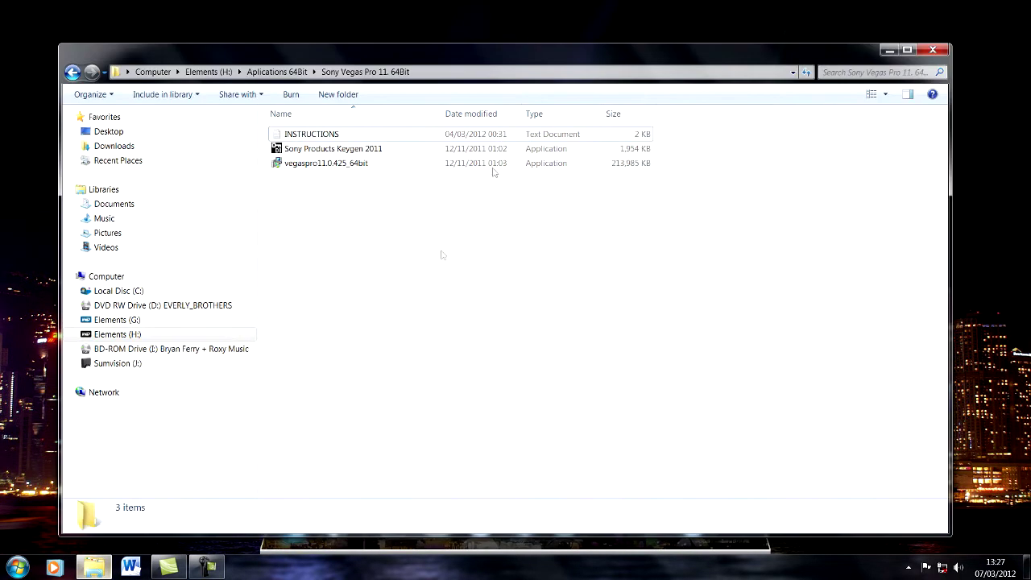
Step: Run vegaspro11.0.425_64bit in English, accept the EULA, install to the default folder, and finish
double_click(347, 164)
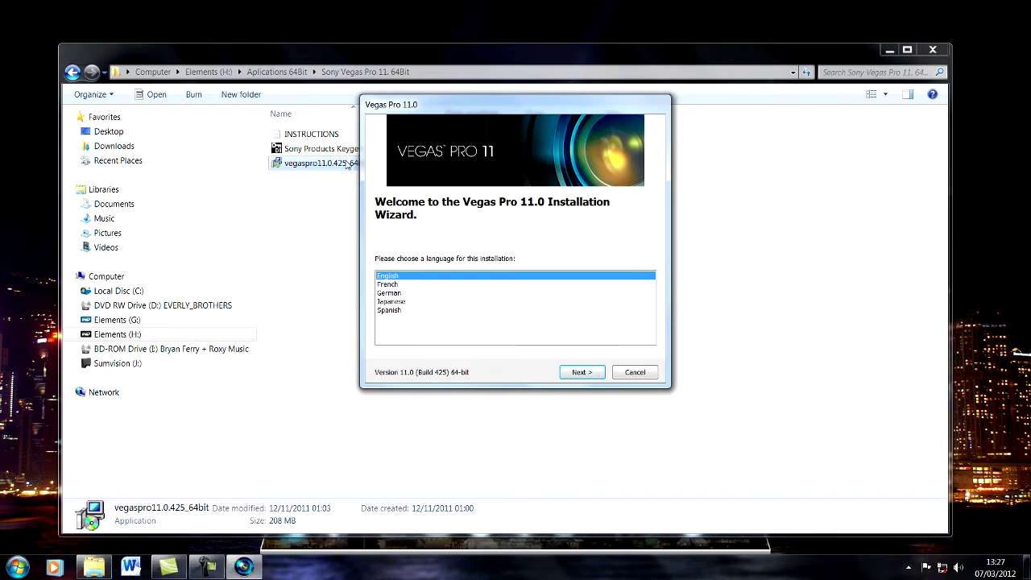
click(593, 374)
click(381, 327)
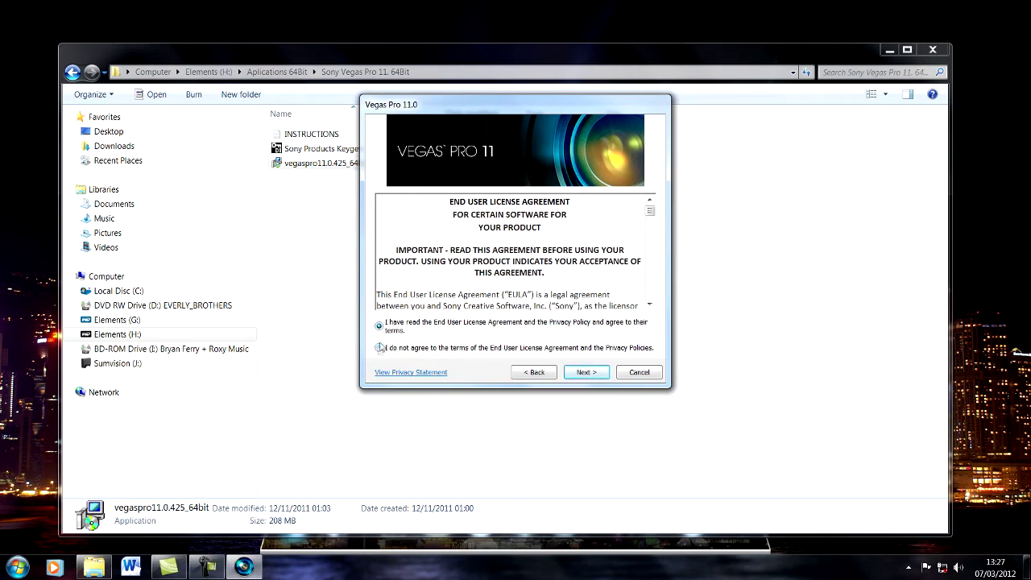
click(585, 372)
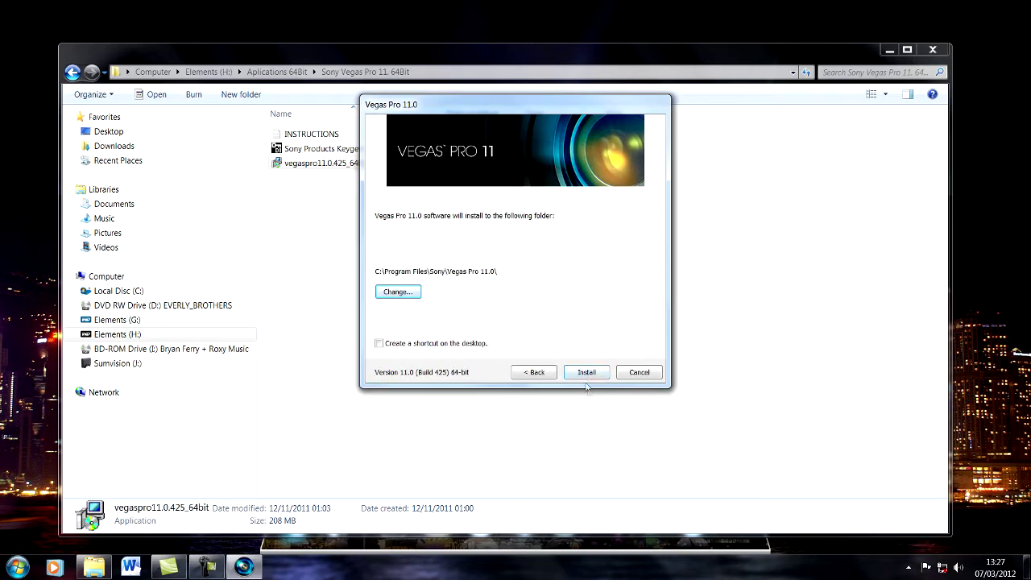
click(586, 374)
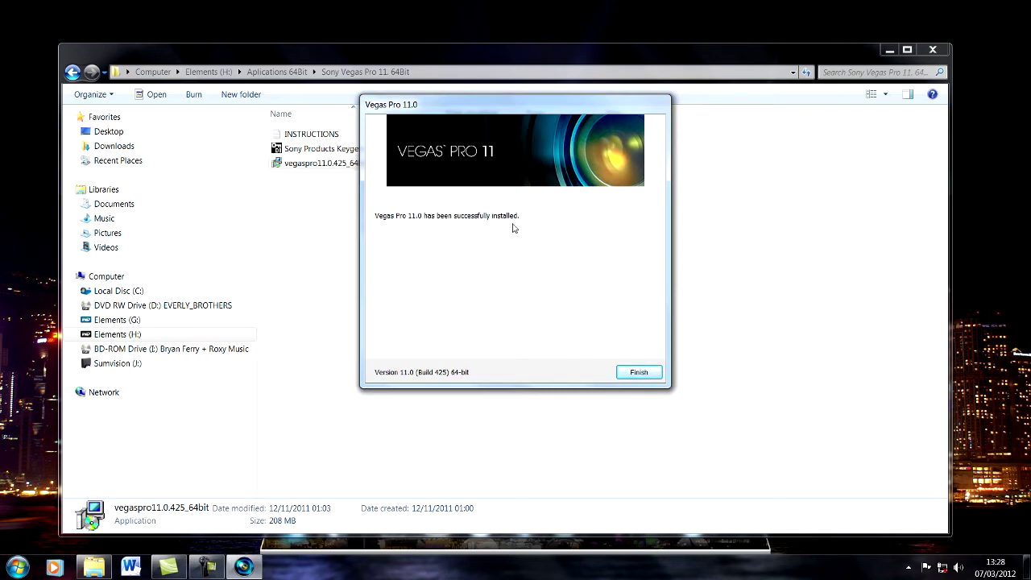
click(637, 373)
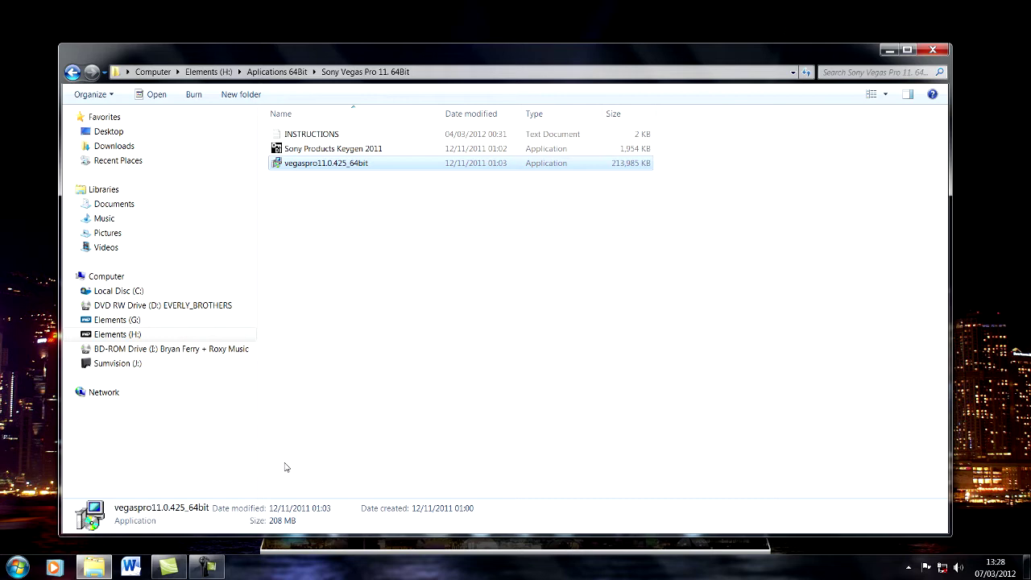
Step: Launch Sony Products Keygen 2011 and move its window to the left edge
click(297, 156)
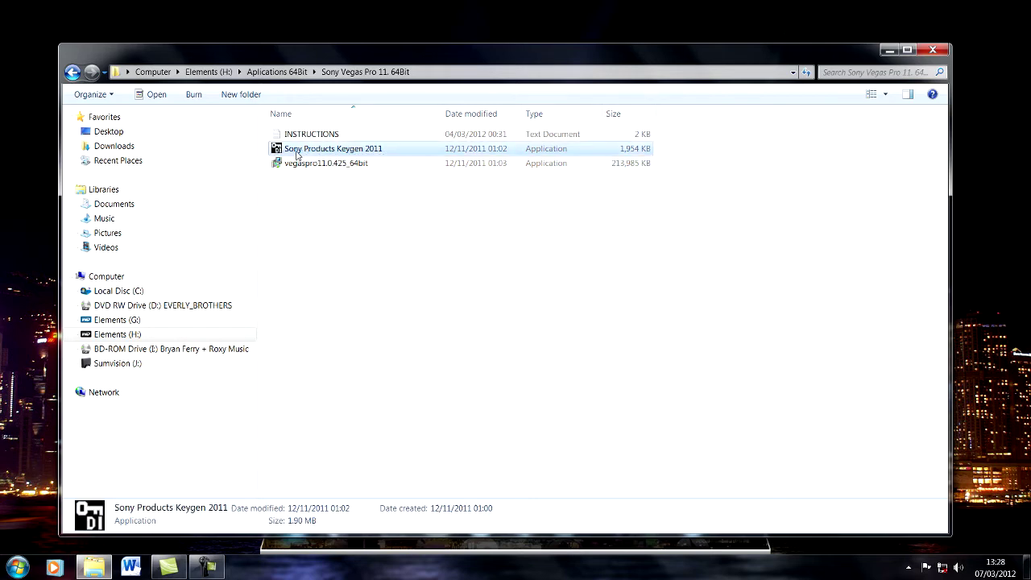
double_click(297, 153)
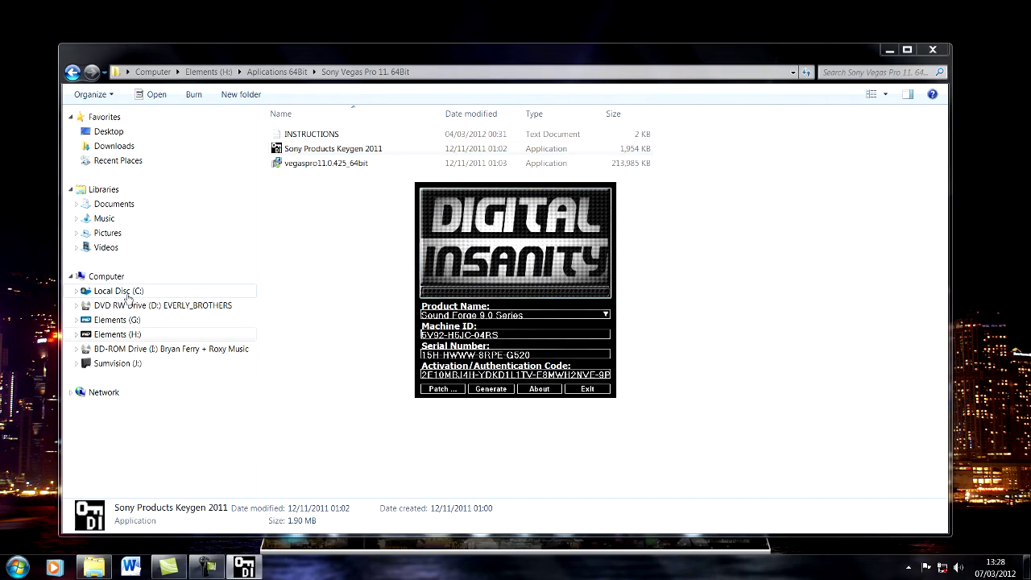
drag(521, 198, 118, 186)
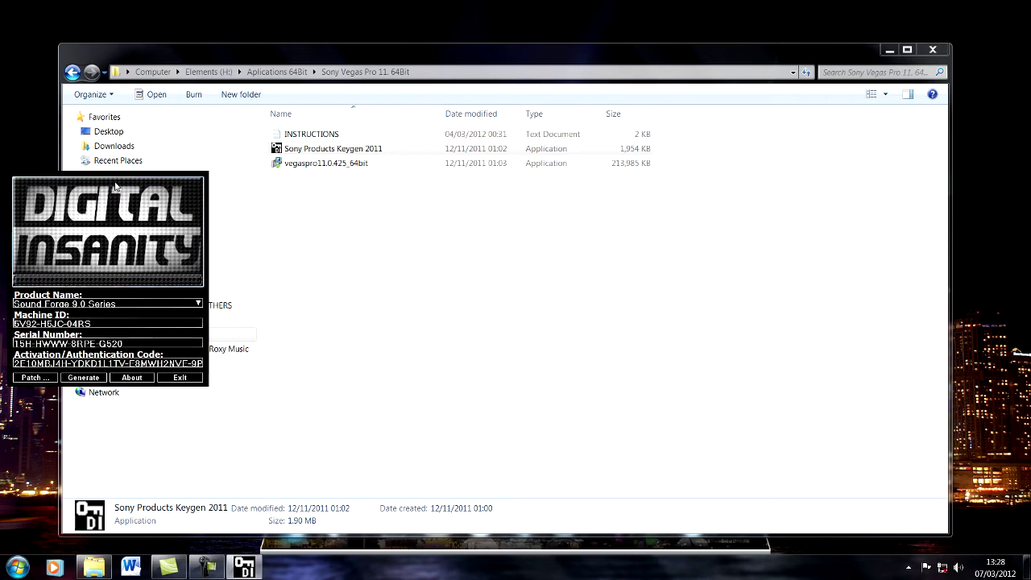
Step: Choose Vegas Pro 11.0 (64 bit) Series as the product and generate the serial and activation code
click(198, 303)
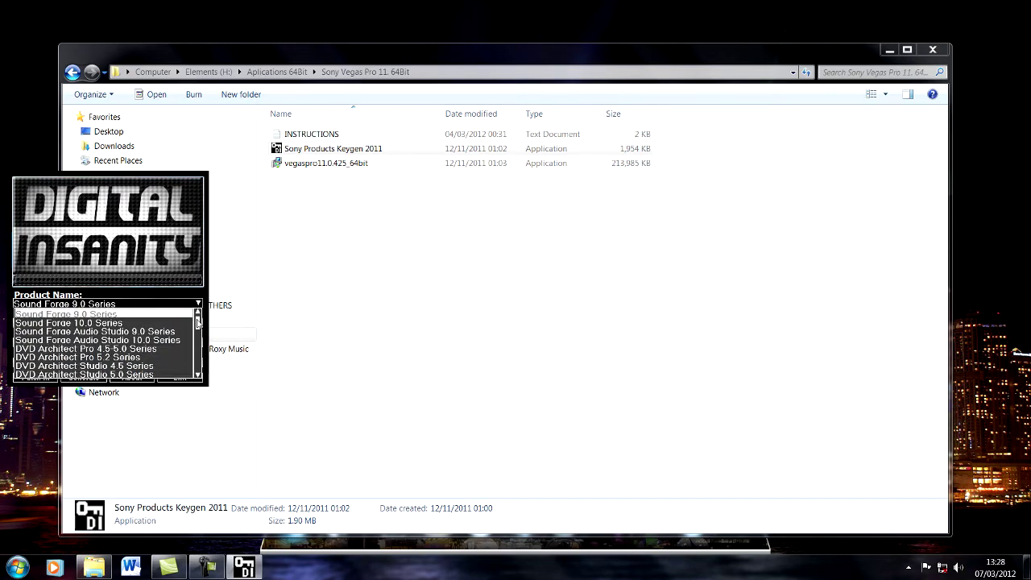
scroll(198, 322, down, 4)
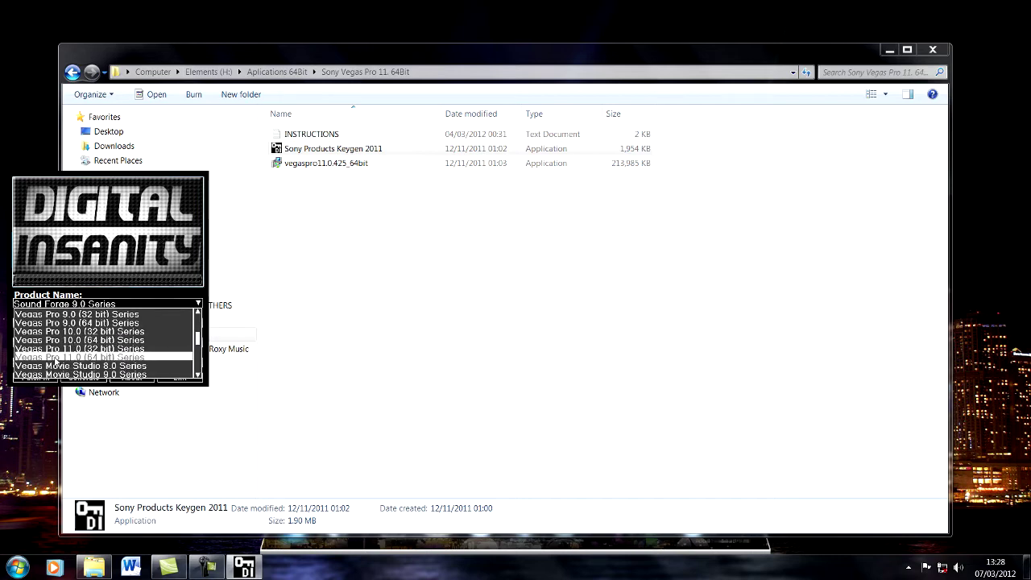
click(97, 357)
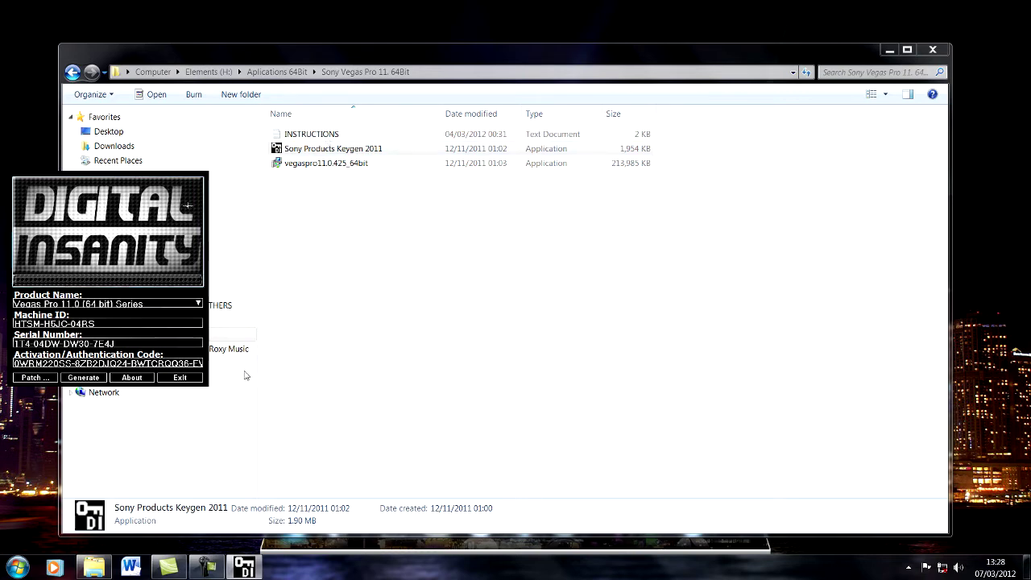
click(79, 379)
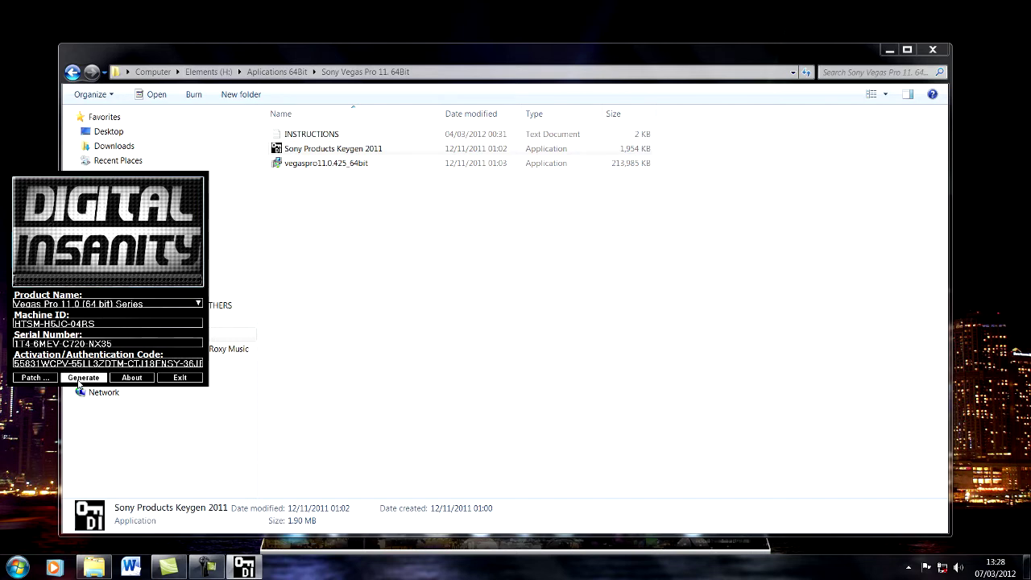
Step: Start the keygen patch and select C:\Program Files\Sony\Vegas Pro 11.0 as its target folder
click(32, 378)
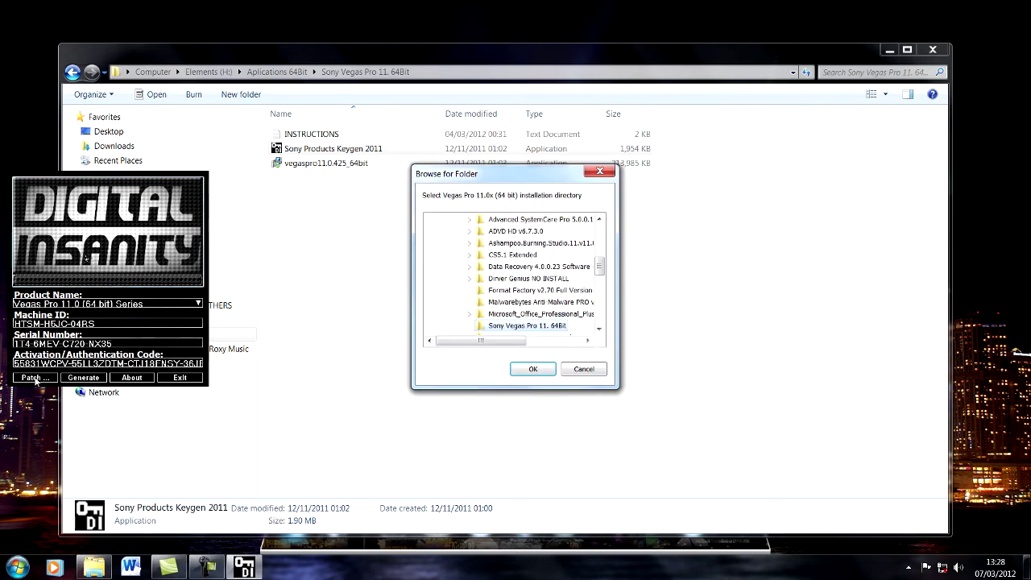
drag(600, 270, 600, 252)
click(458, 280)
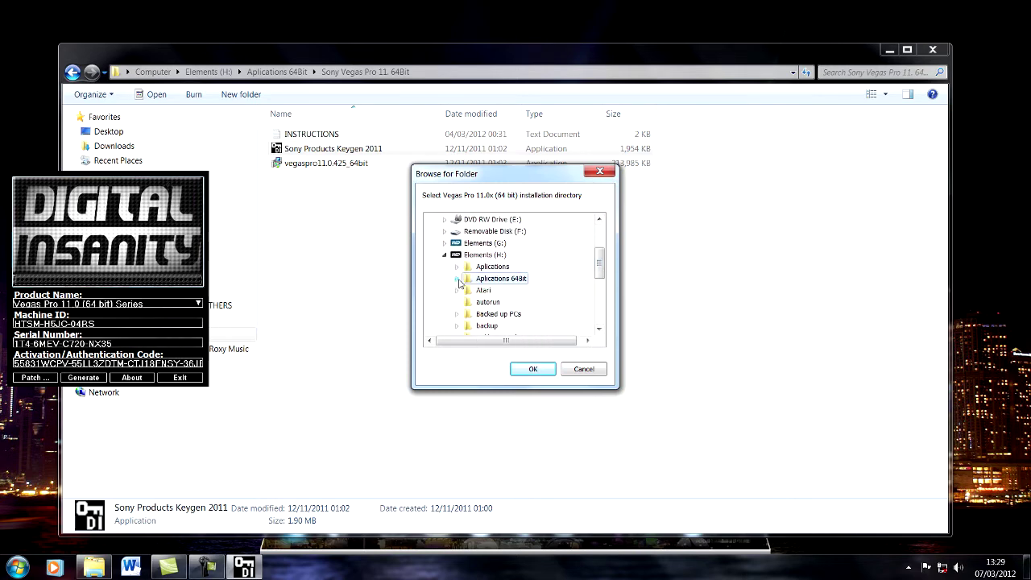
click(444, 254)
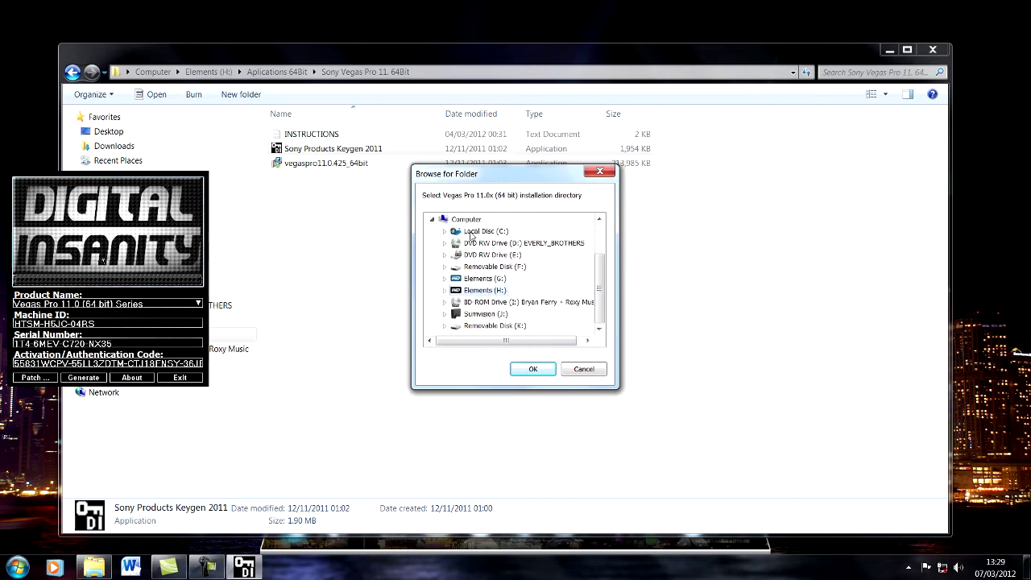
double_click(485, 231)
scroll(495, 311, down, 1)
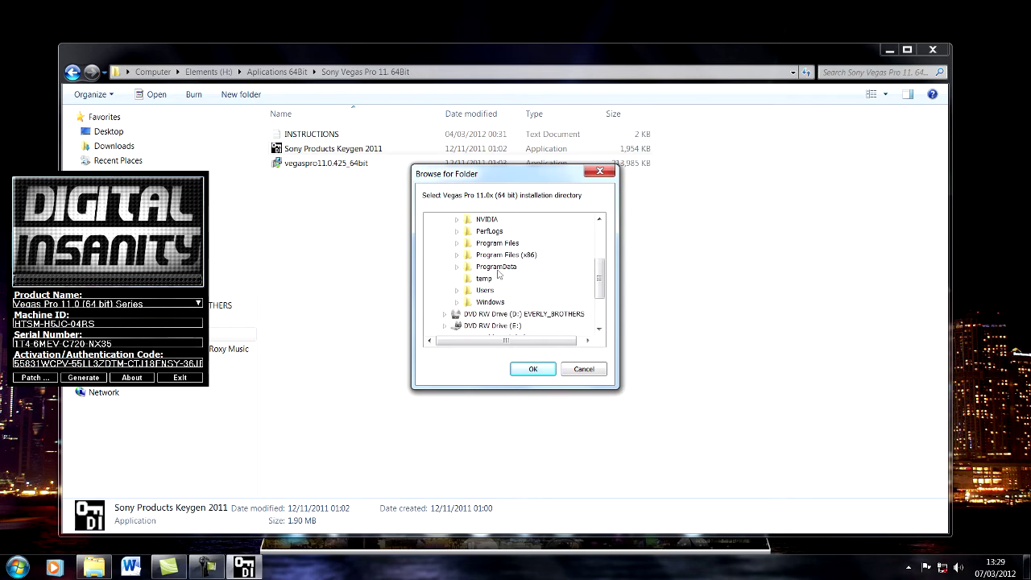
double_click(499, 243)
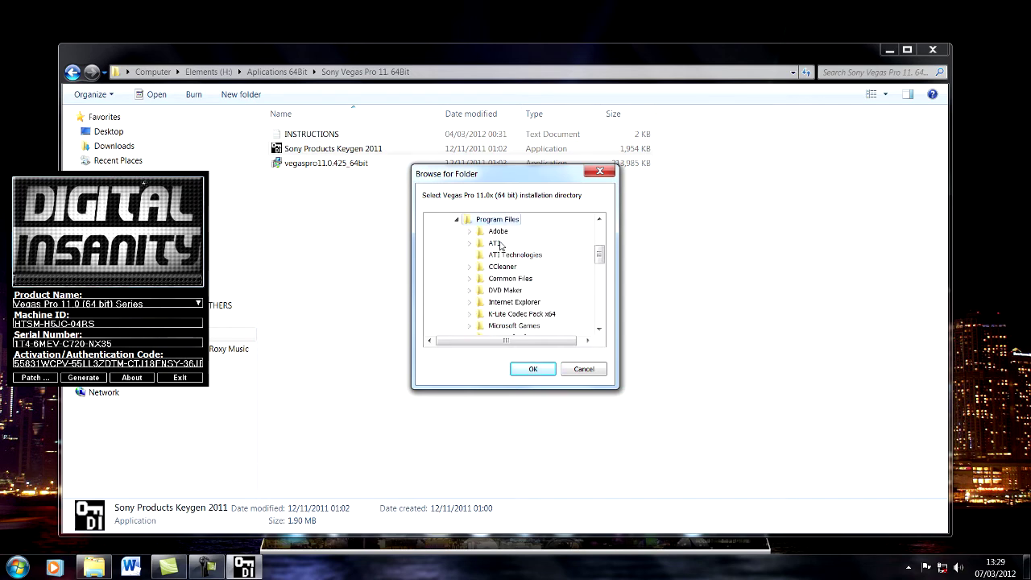
scroll(499, 294, down, 3)
double_click(498, 291)
click(524, 302)
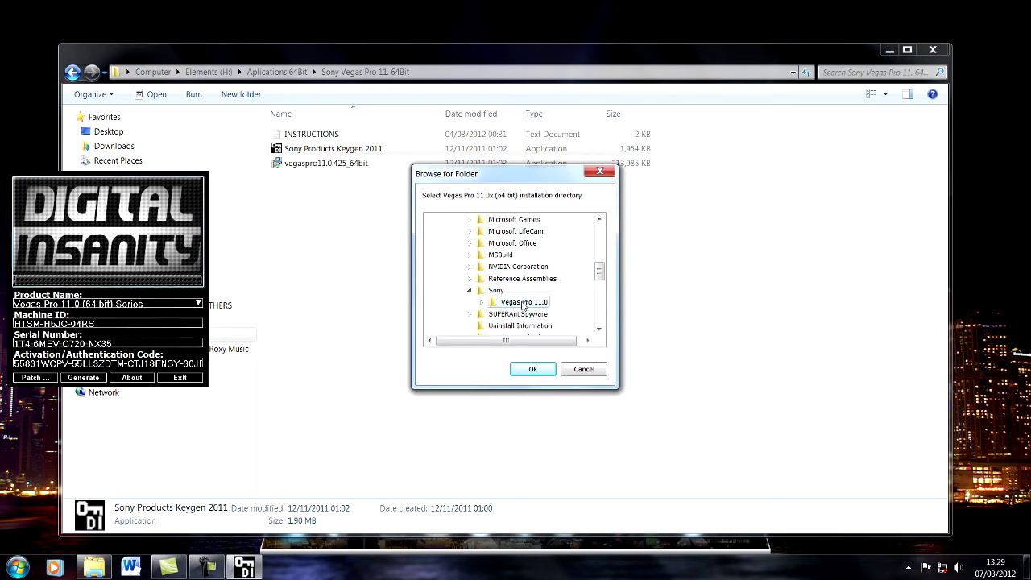
click(533, 370)
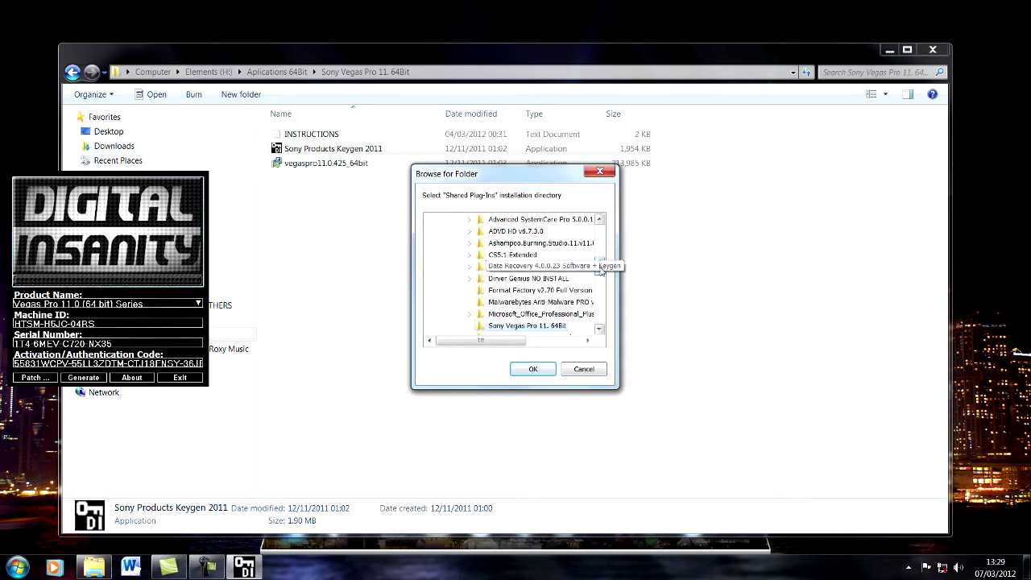
Step: Select C:\Program Files (x86)\Sony\Shared Plug-Ins as the patch folder
drag(599, 269, 598, 221)
click(435, 266)
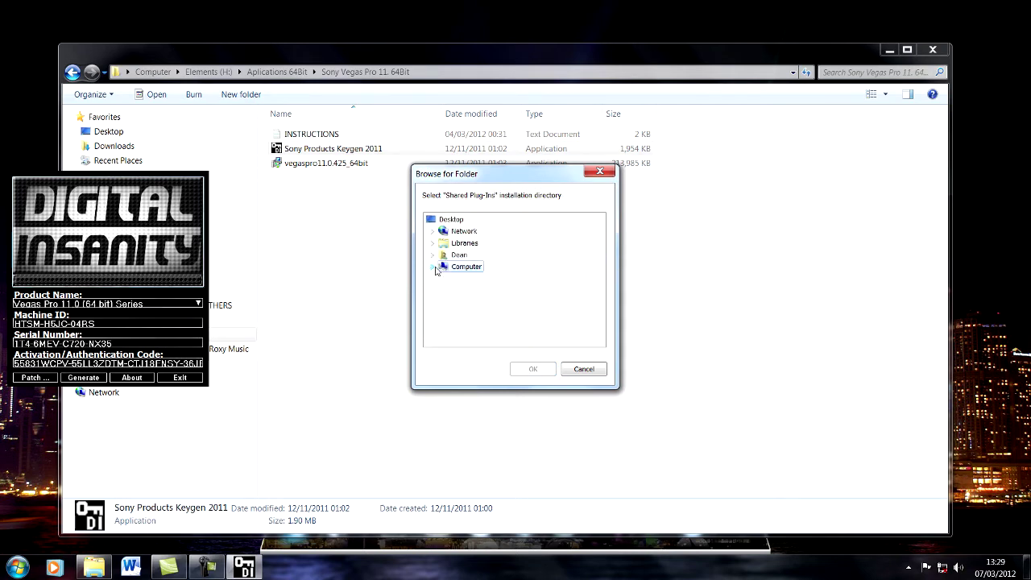
click(436, 267)
double_click(475, 232)
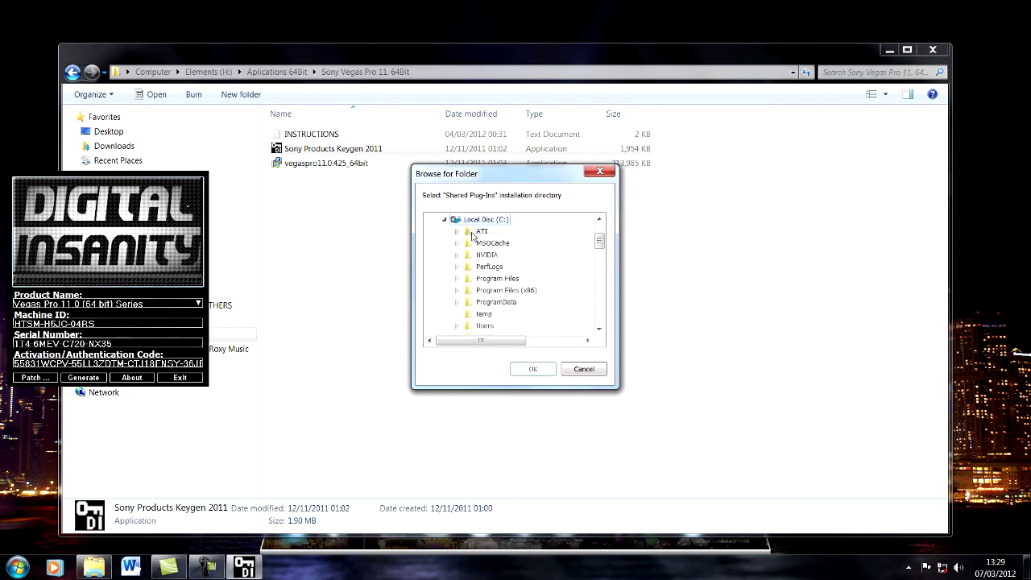
scroll(498, 306, down, 1)
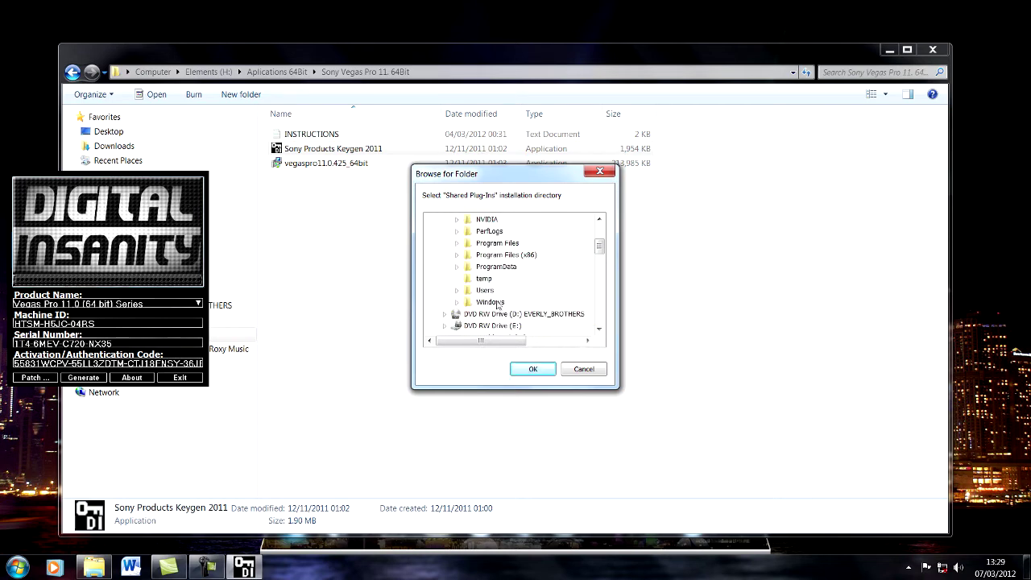
double_click(499, 255)
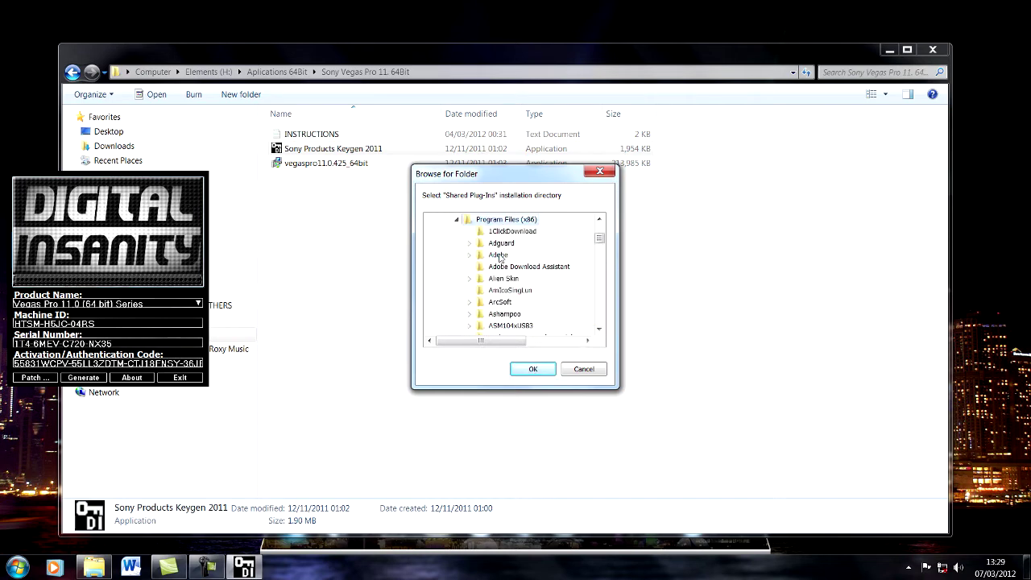
scroll(510, 320, down, 3)
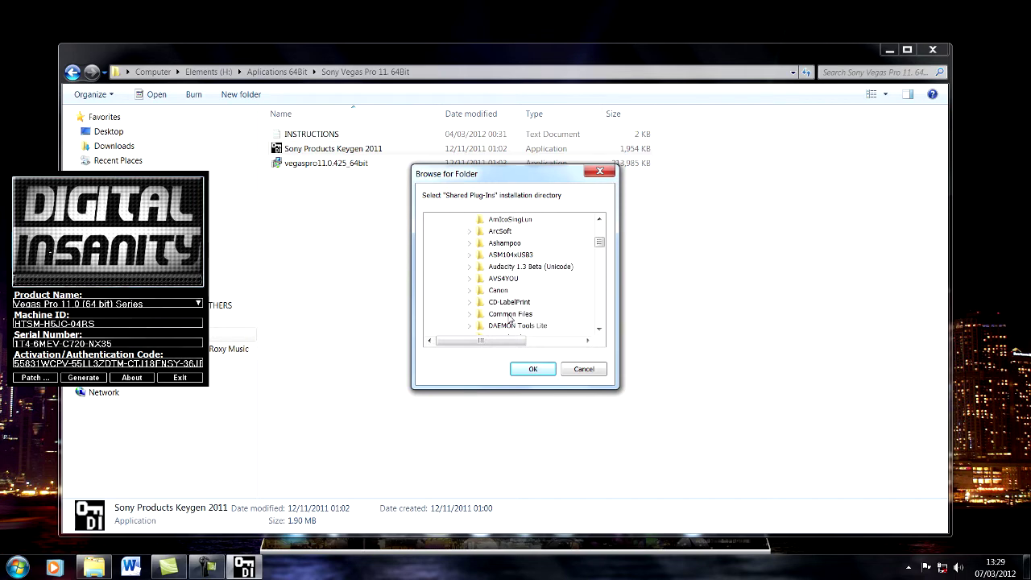
scroll(510, 319, down, 2)
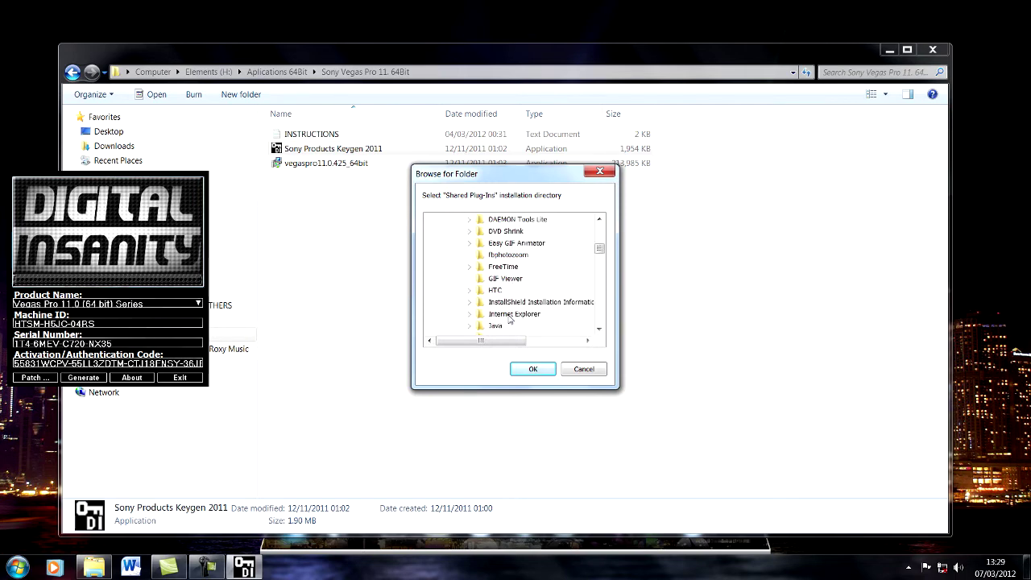
scroll(510, 320, down, 8)
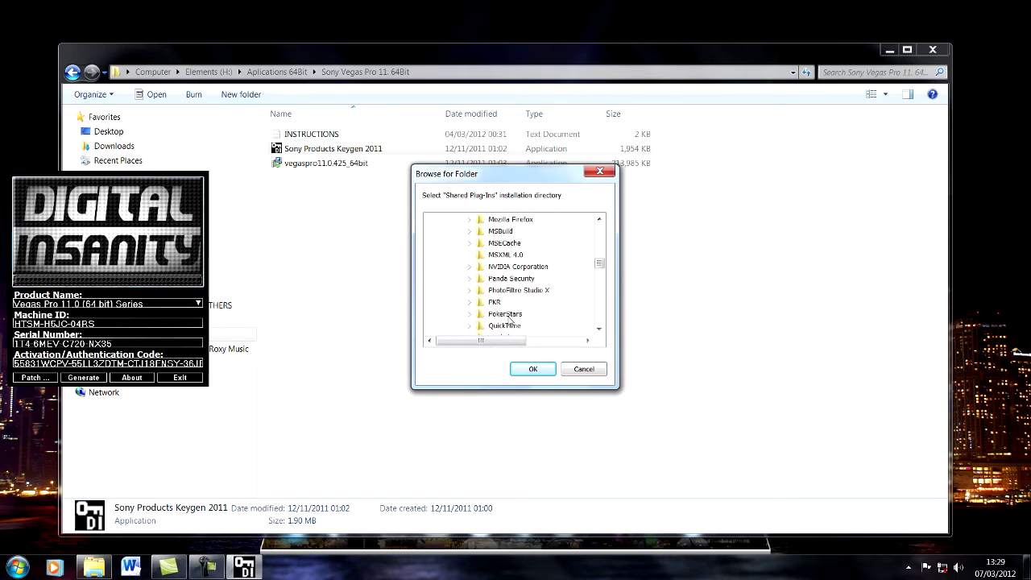
double_click(498, 305)
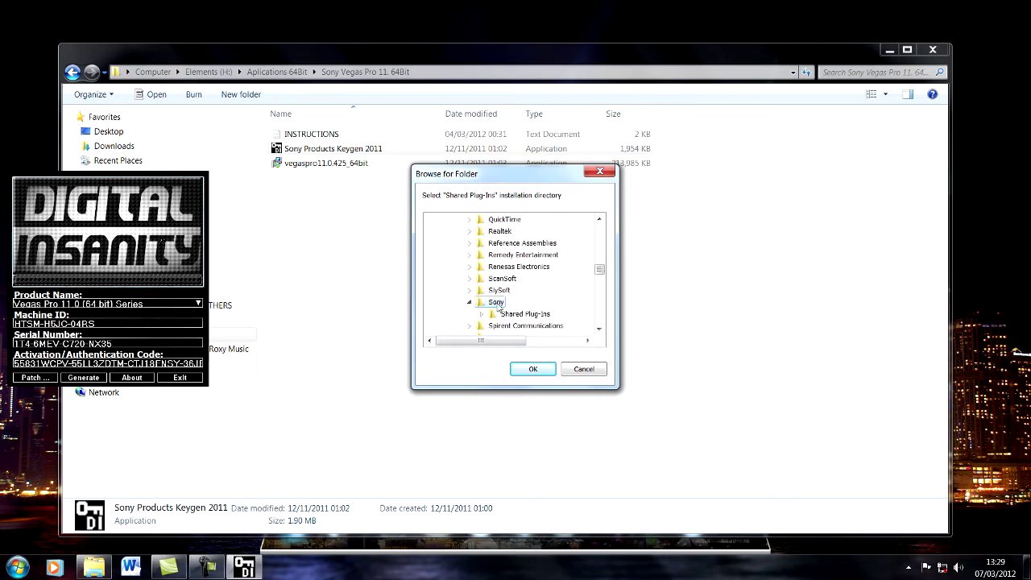
click(520, 315)
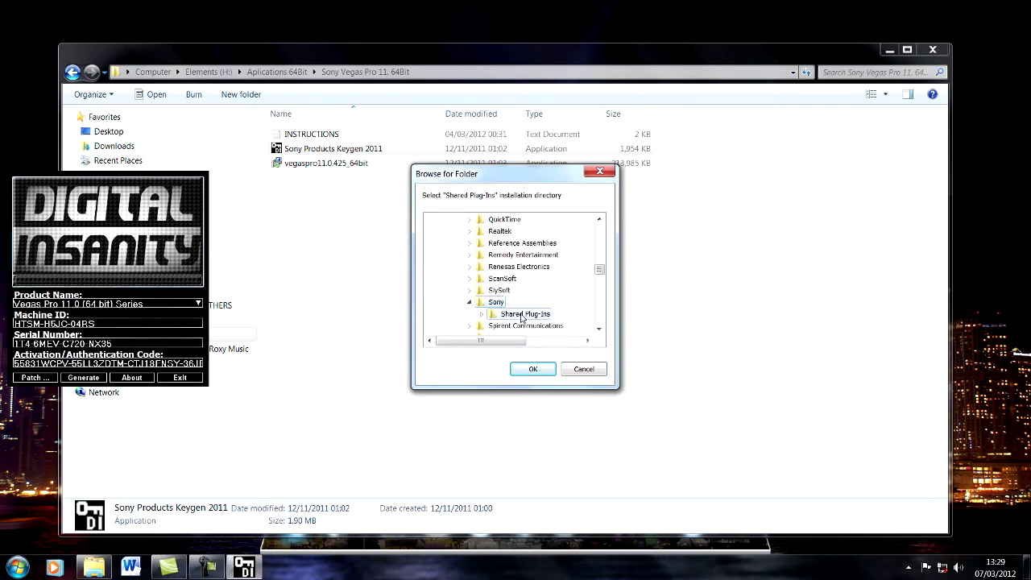
click(536, 369)
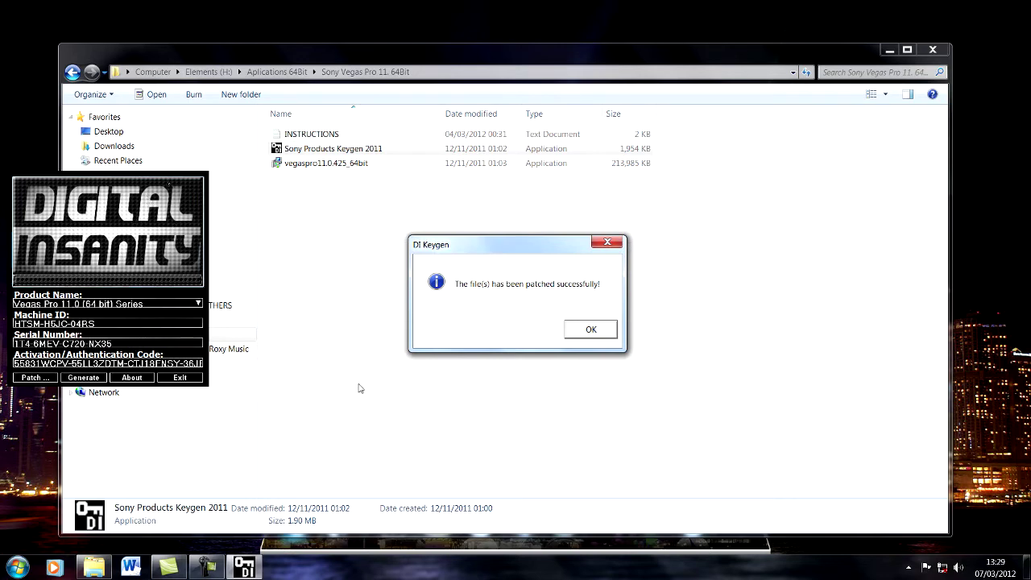
Step: Dismiss the patched-successfully message and move the keygen to the screen centre
click(591, 330)
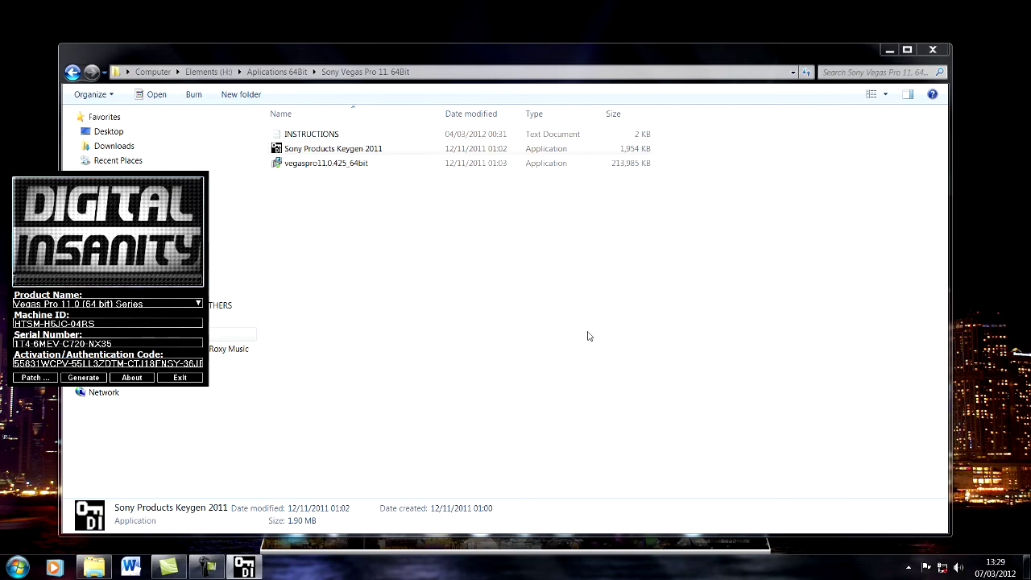
mouse_move(98, 573)
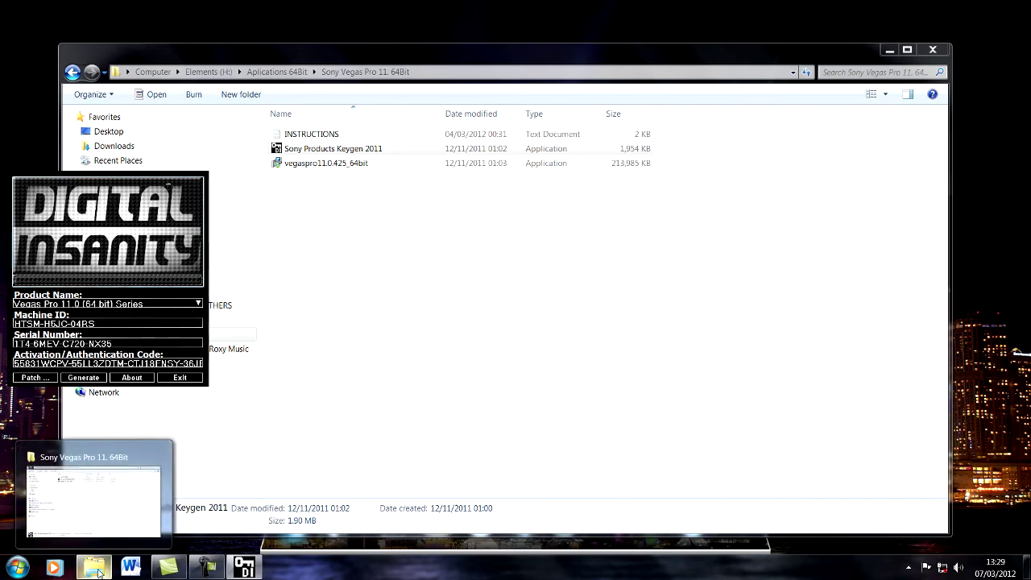
drag(148, 189, 475, 196)
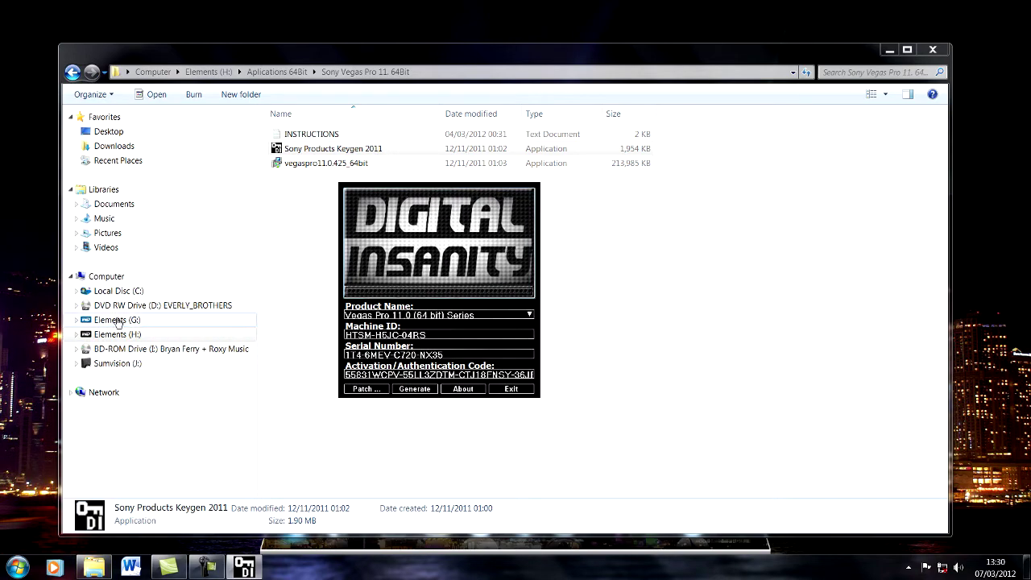
Step: Browse to C:\Program Files\Sony\Vegas Pro 11.0 in Explorer and launch vegas110
click(114, 292)
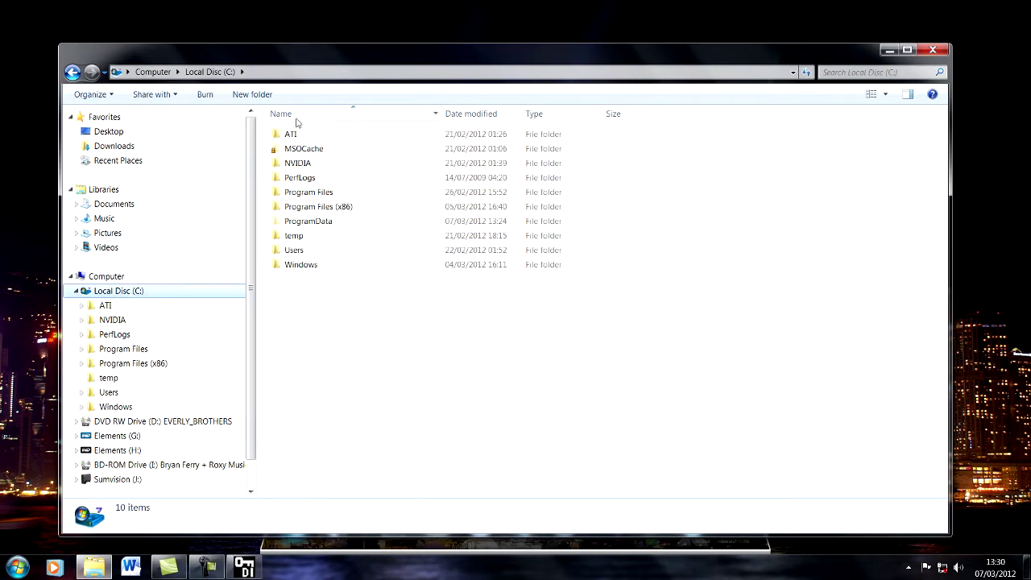
double_click(310, 194)
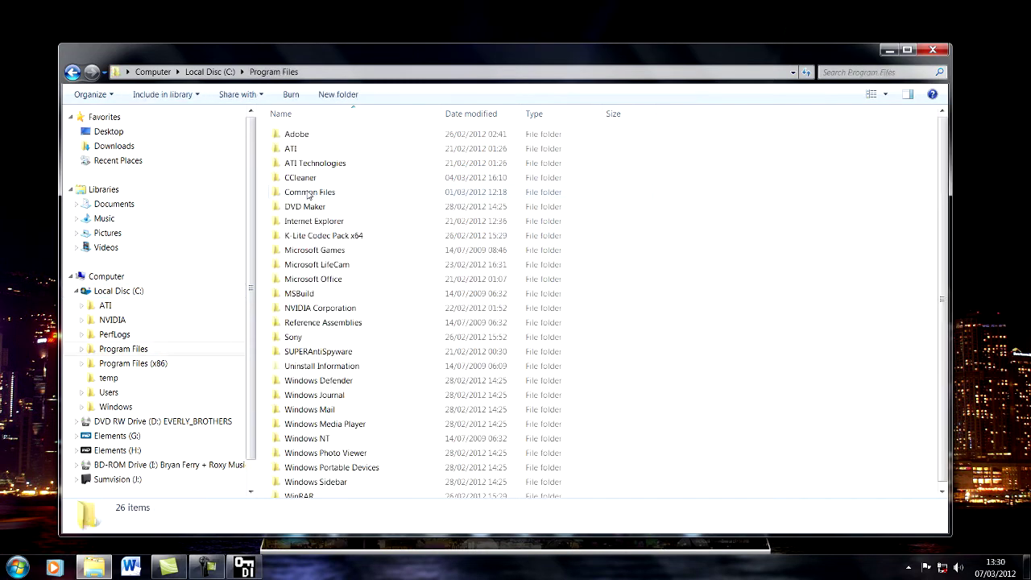
double_click(295, 331)
double_click(282, 136)
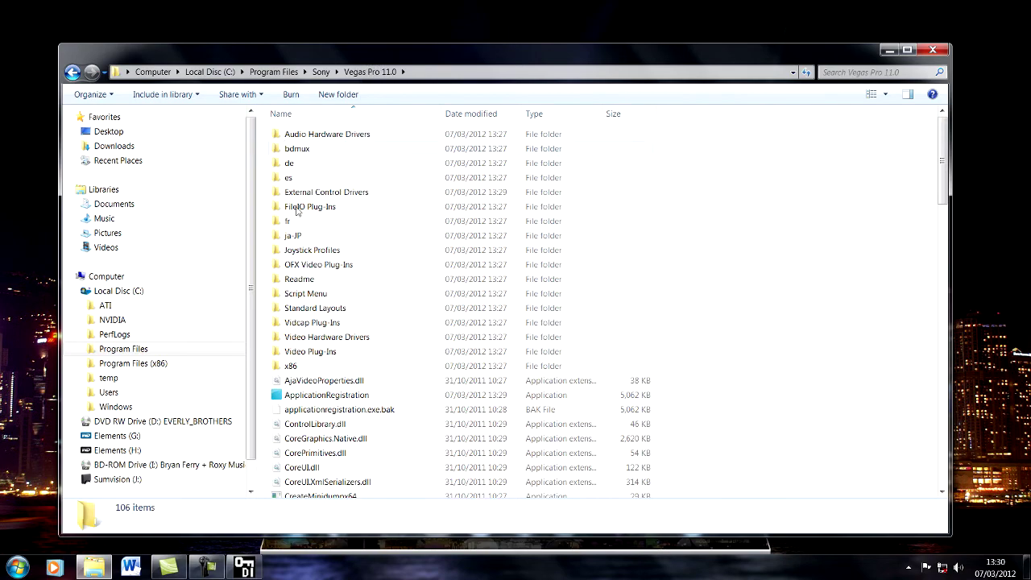
scroll(300, 436, down, 7)
scroll(299, 435, down, 15)
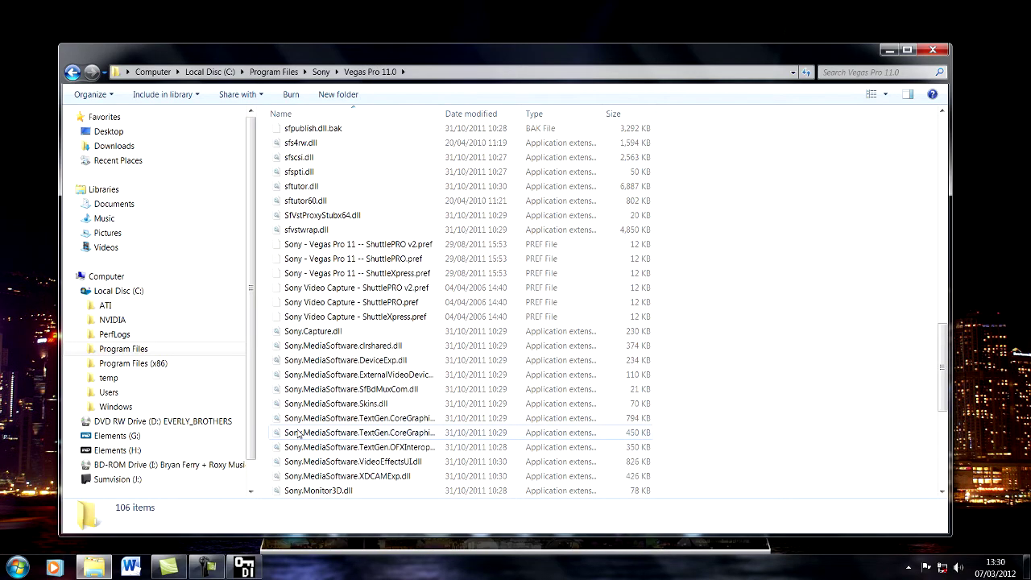
click(295, 362)
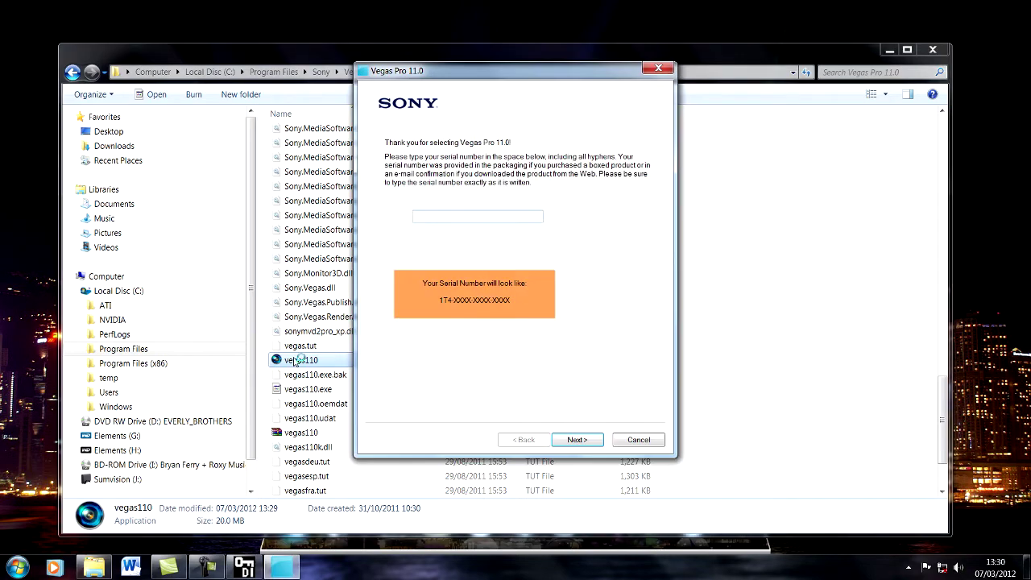
Step: Copy the keygen's generated serial number into the Vegas serial field and continue
click(244, 567)
drag(481, 229, 174, 238)
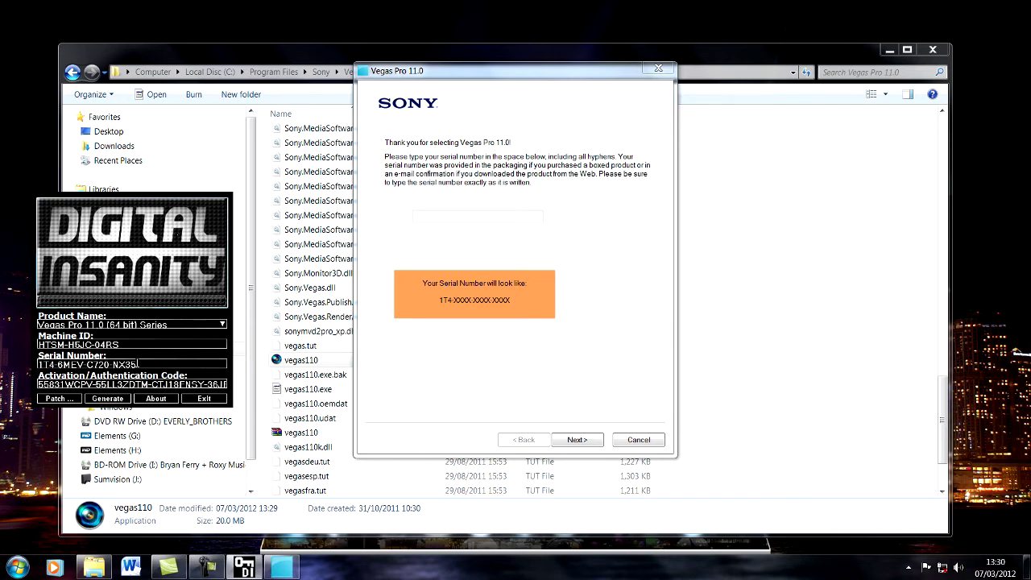
drag(139, 365, 26, 369)
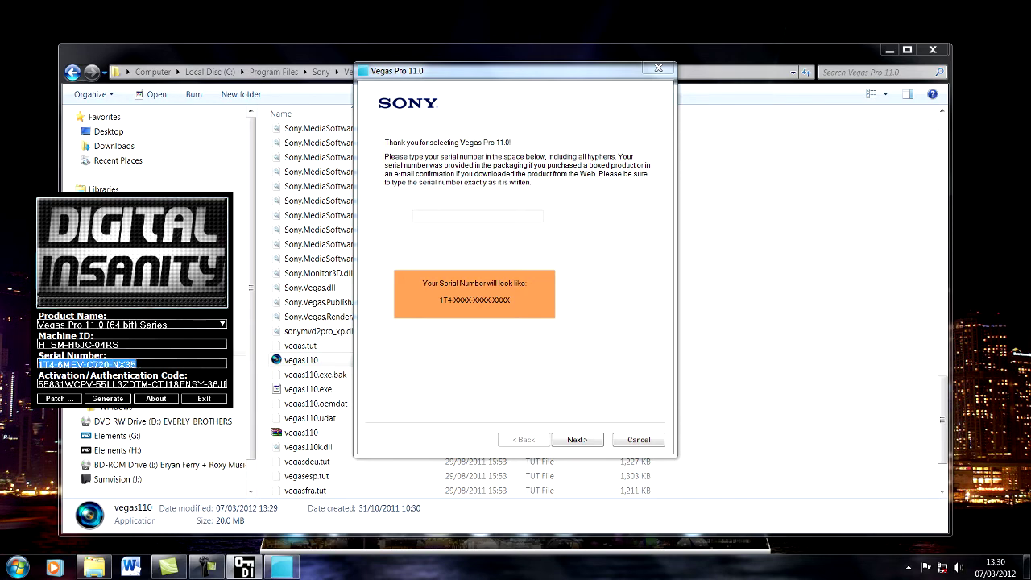
right_click(95, 365)
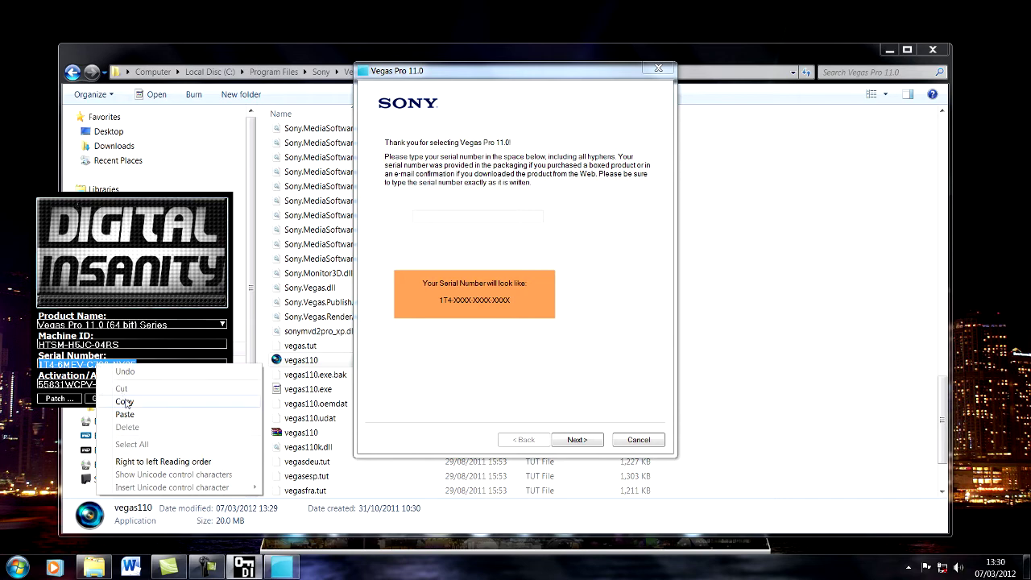
click(125, 398)
click(431, 219)
right_click(430, 218)
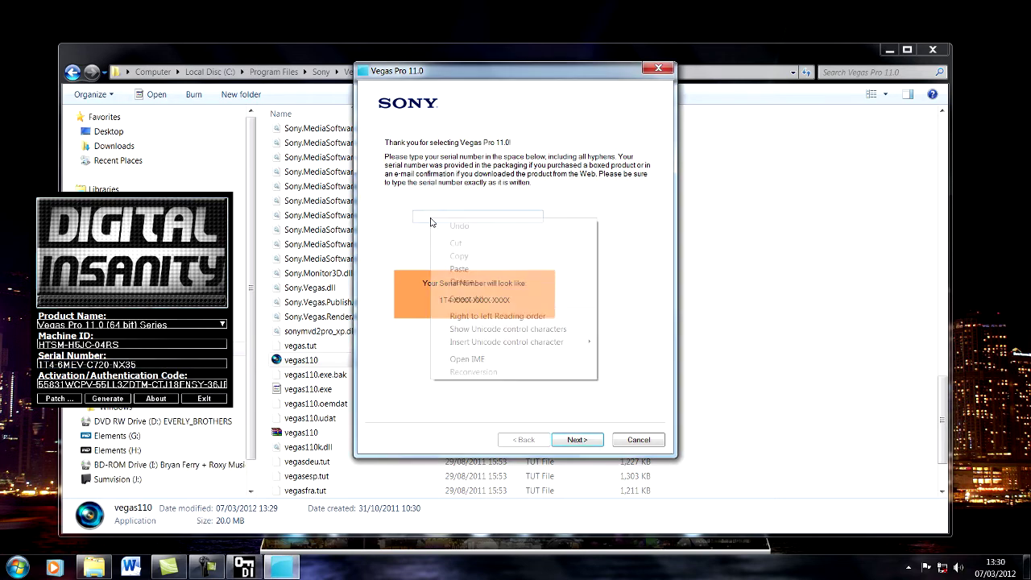
click(459, 269)
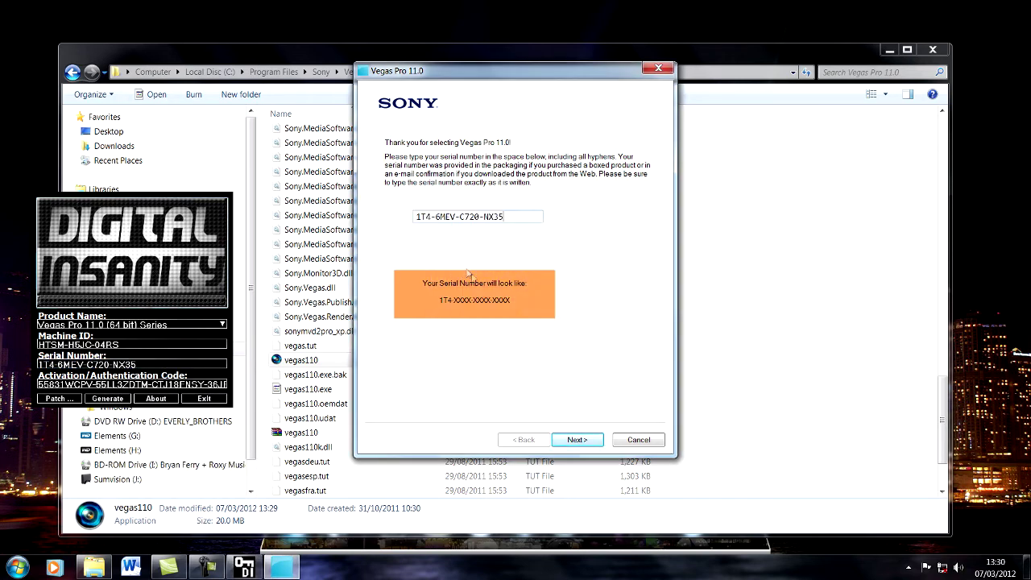
click(579, 440)
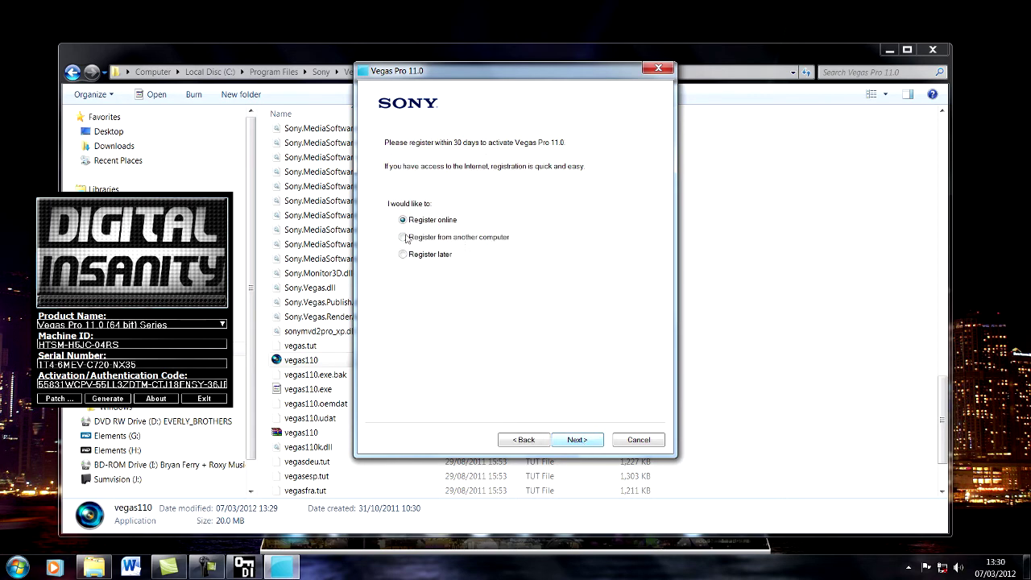
Step: Choose Register from another computer, accept the privacy terms, and save Register Vegas Pro.htm
click(404, 238)
click(578, 442)
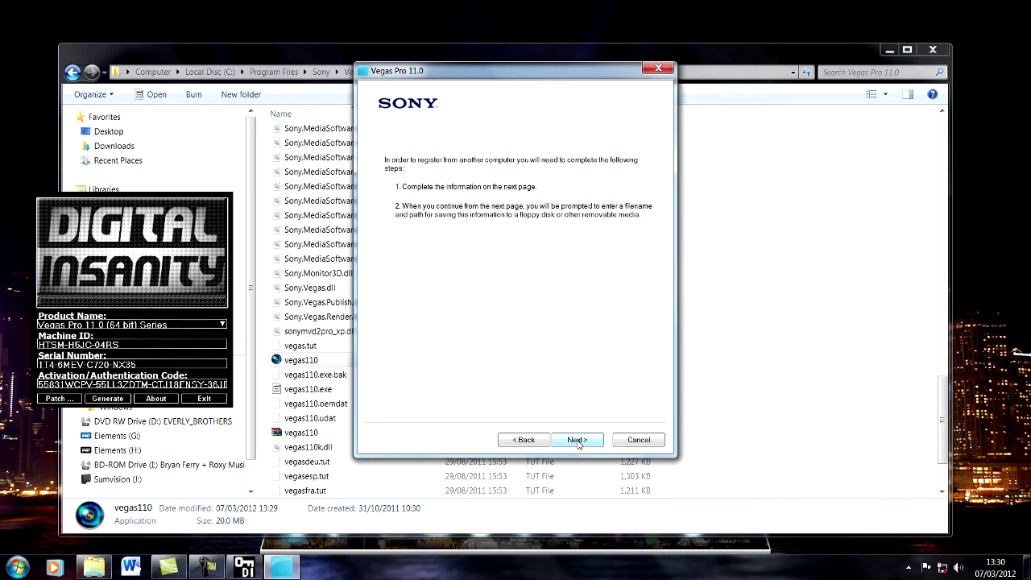
click(578, 441)
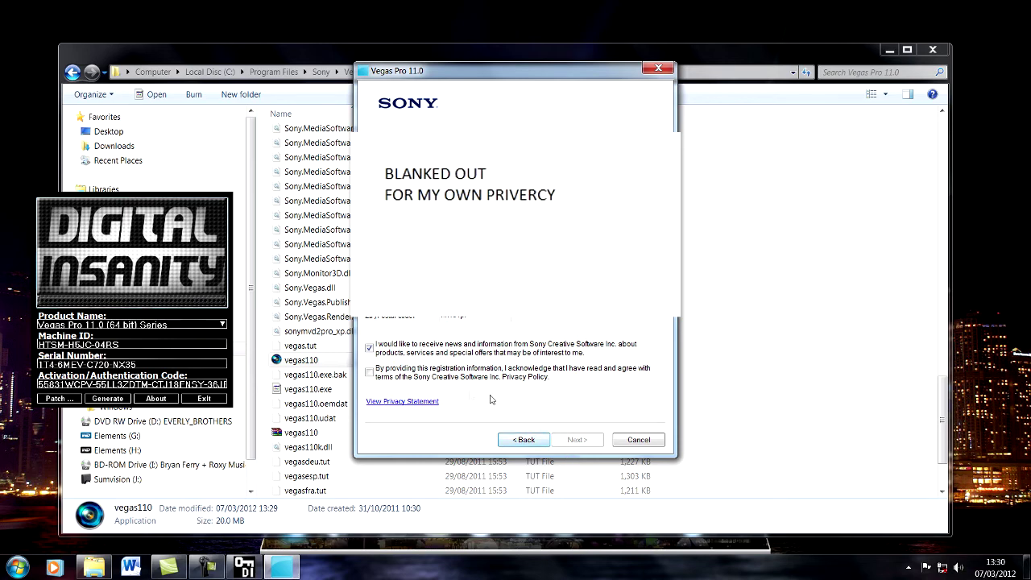
click(370, 372)
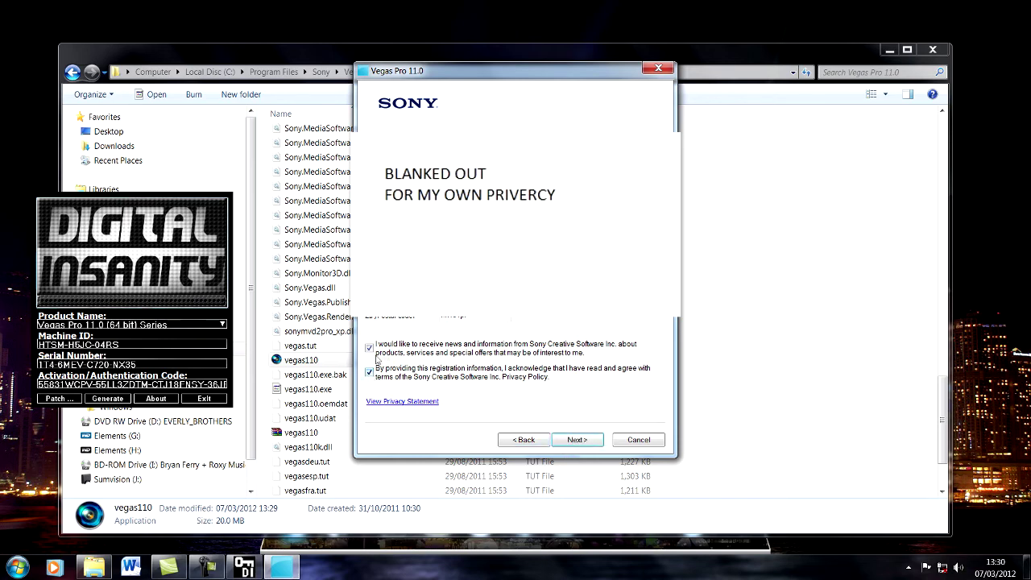
click(578, 440)
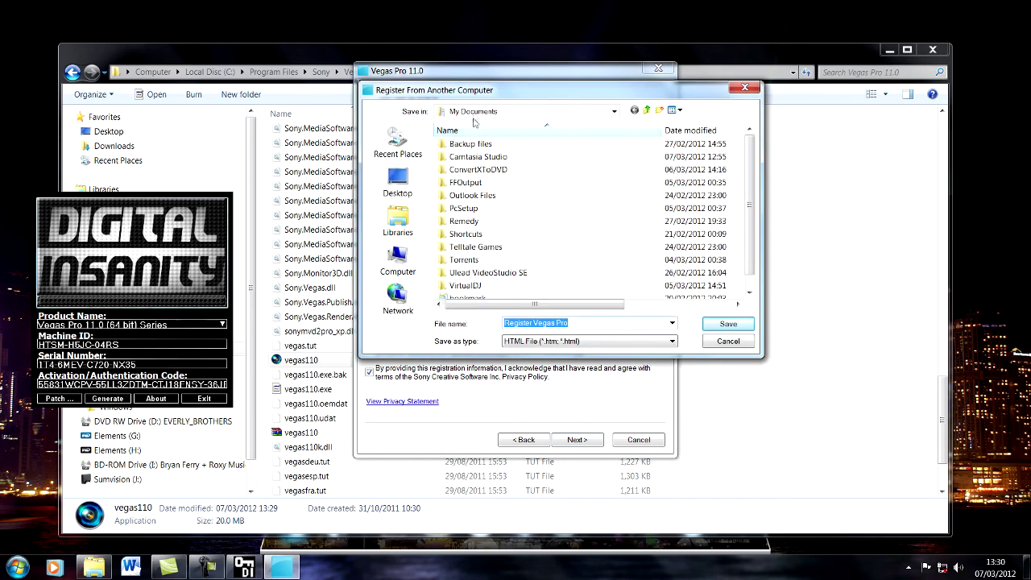
click(729, 325)
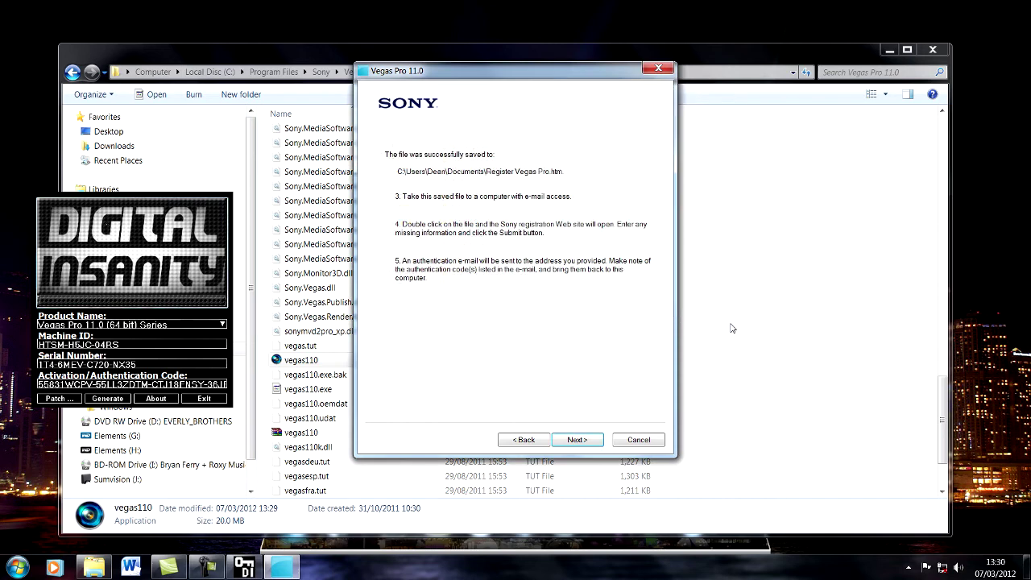
click(579, 440)
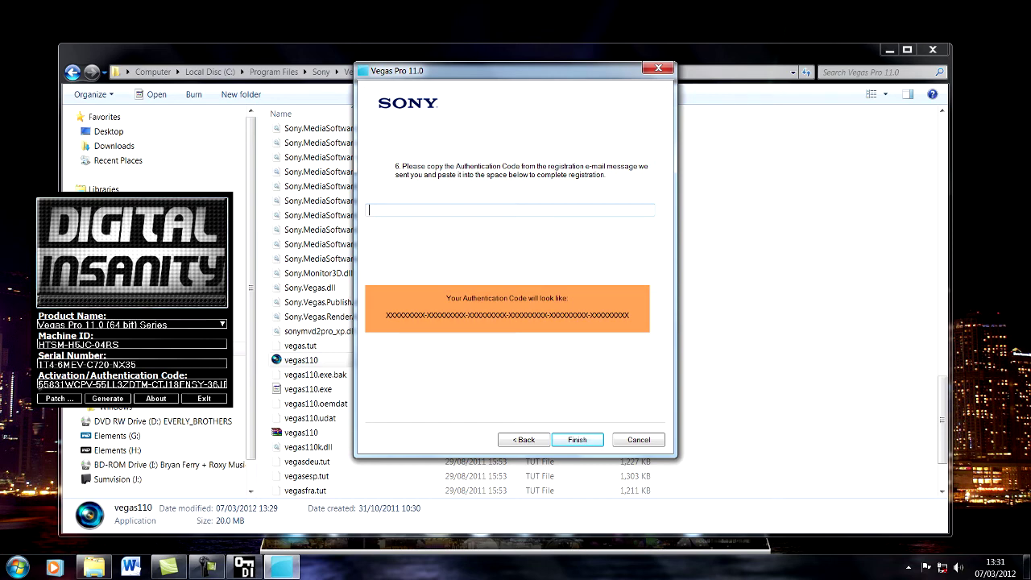
Step: Paste the keygen's authentication code into the Vegas code field and finish registration
click(187, 259)
drag(32, 385, 245, 384)
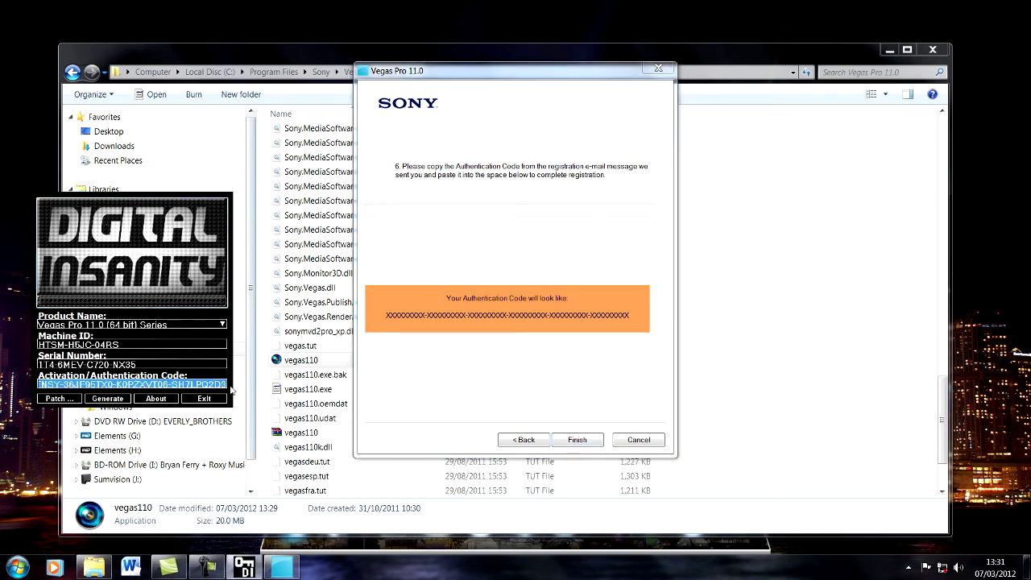
right_click(221, 387)
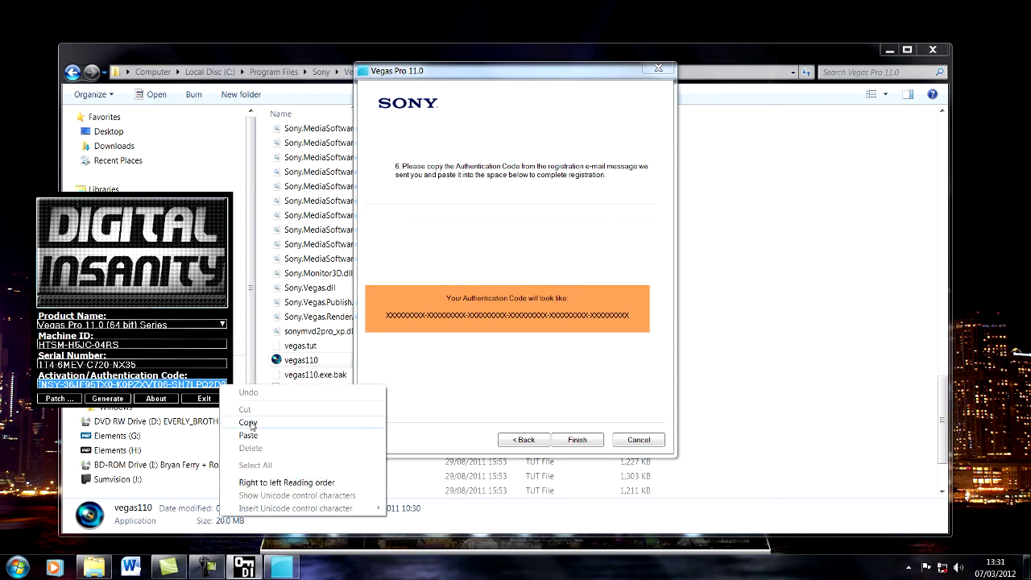
click(252, 424)
click(457, 207)
right_click(455, 210)
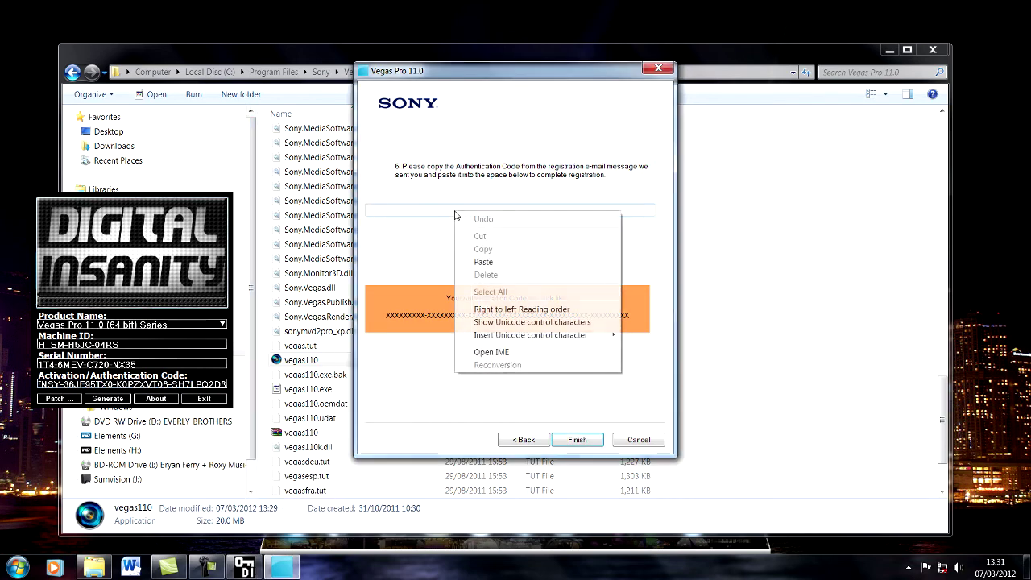
click(484, 262)
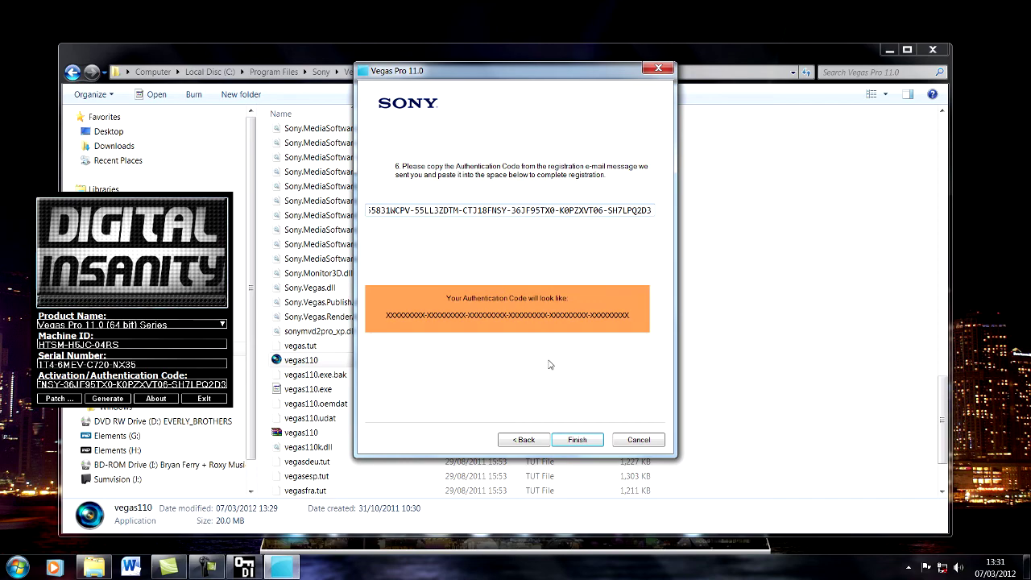
click(582, 441)
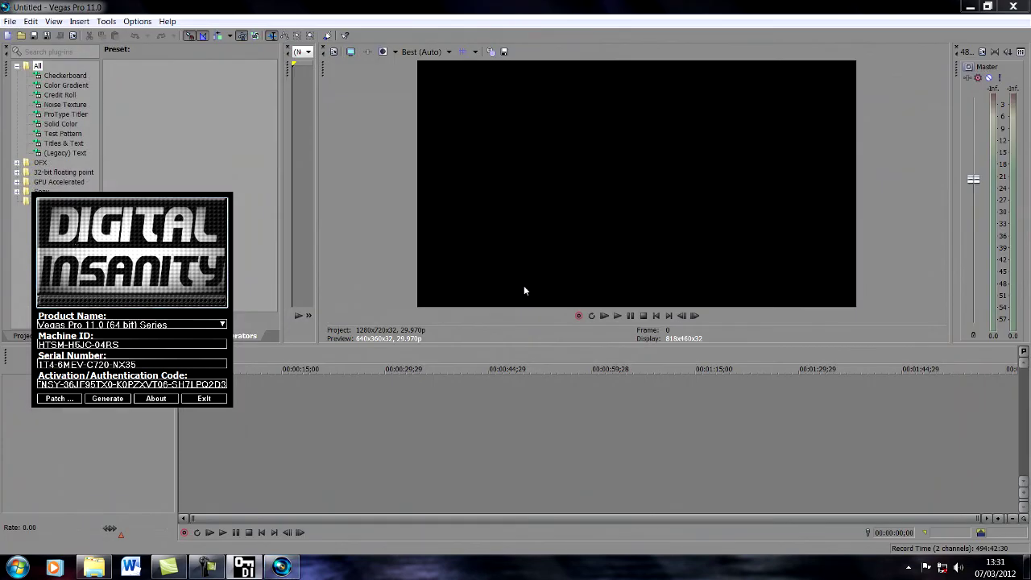
Step: Exit the keygen, then close Vegas Pro and the Explorer window
click(205, 399)
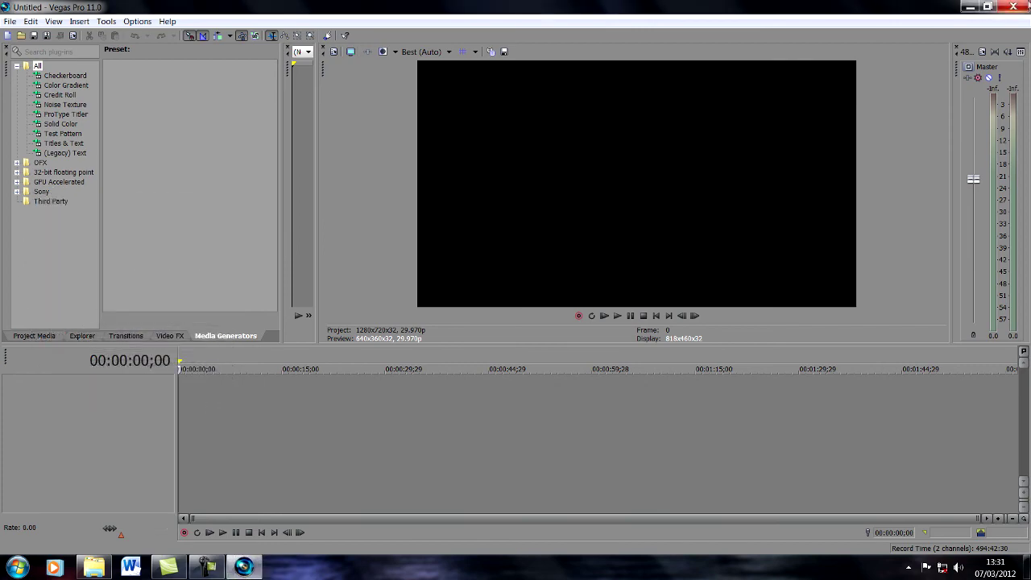
click(1017, 7)
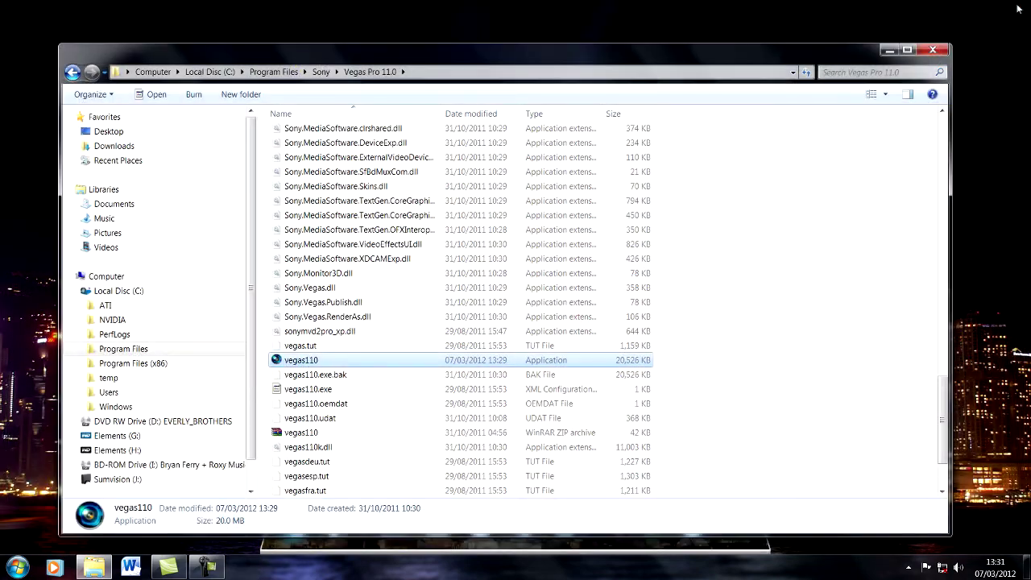
click(933, 50)
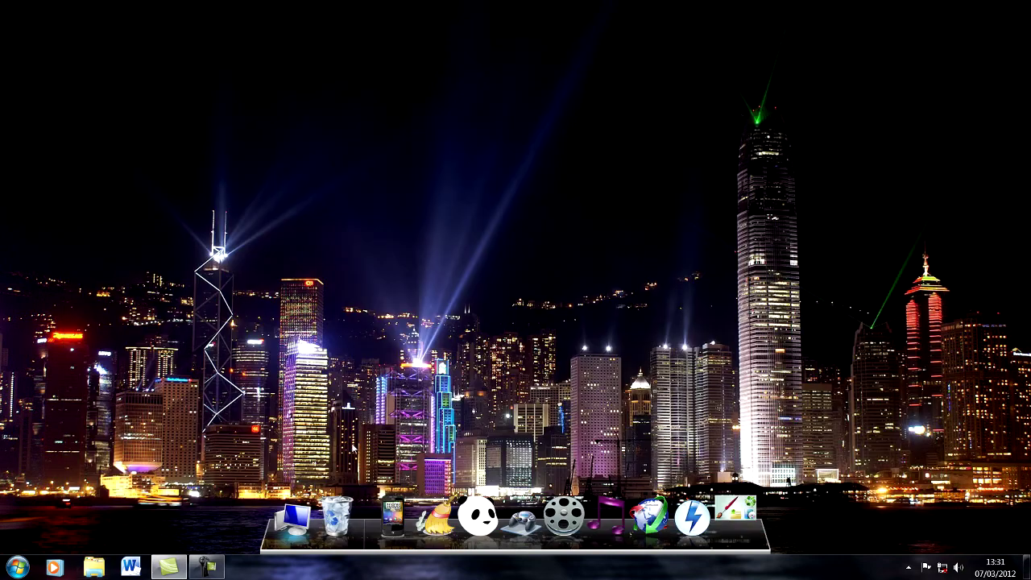